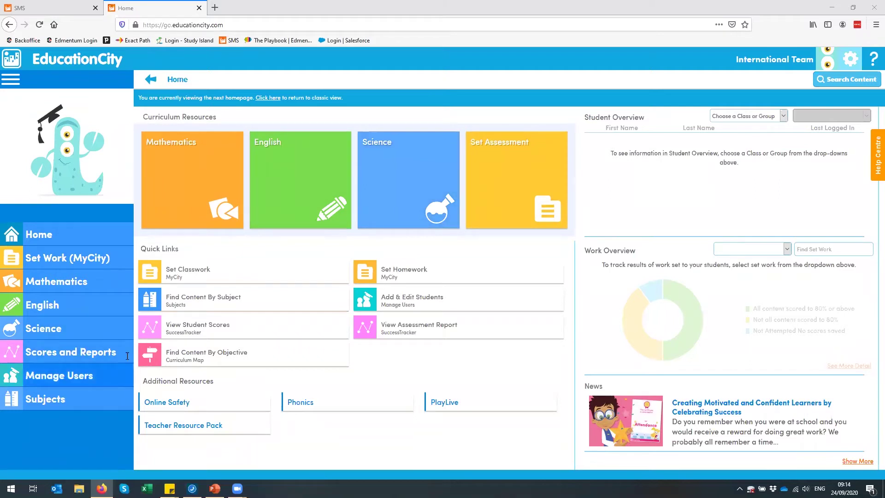
Open the English curriculum map and expand Year 1 > Writing > Composition > Vocabulary, grammar and punctuation.
{"action": "left_click", "coordinate": [304, 226]}
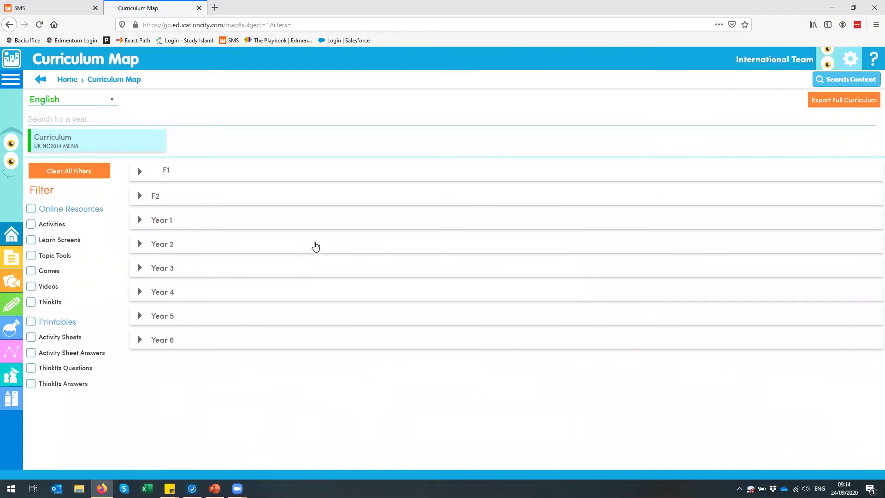
{"action": "left_click", "coordinate": [137, 225]}
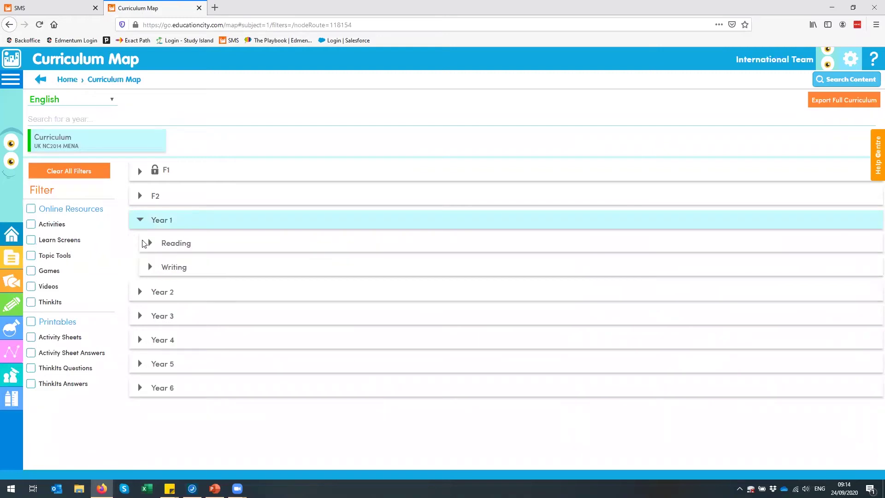
{"action": "left_click", "coordinate": [151, 269]}
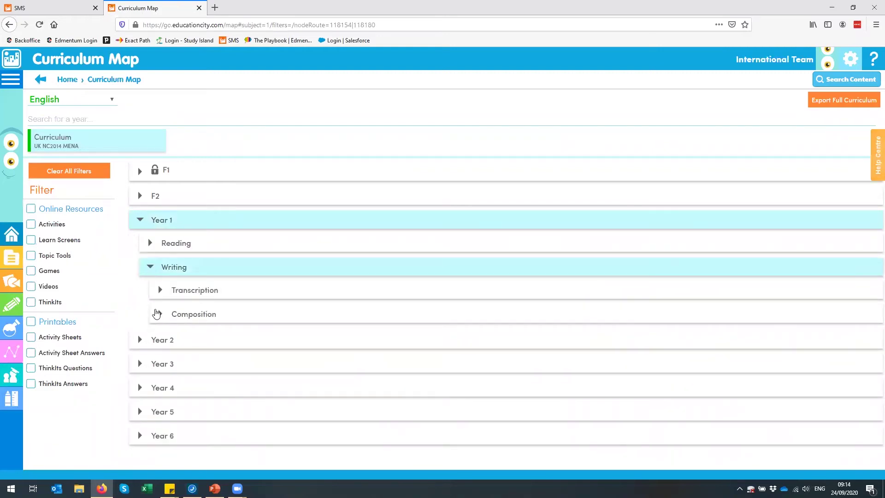
{"action": "left_click", "coordinate": [158, 315]}
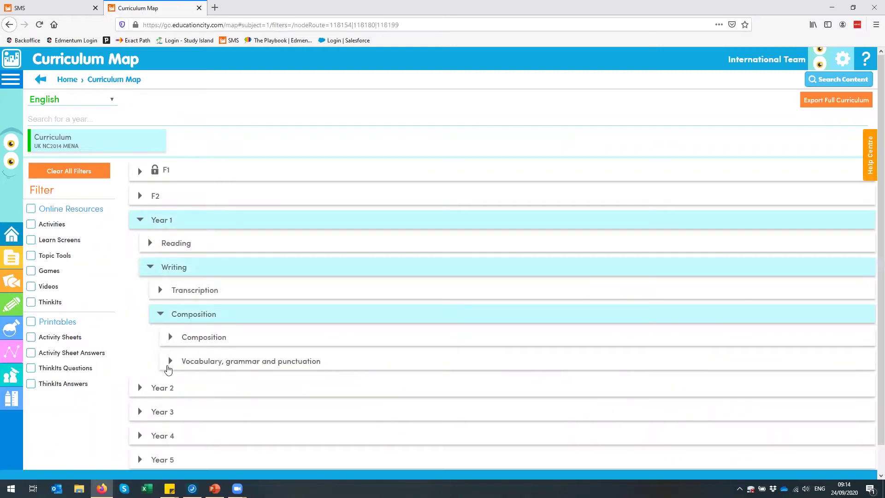
{"action": "left_click", "coordinate": [170, 363]}
{"action": "scroll", "coordinate": [175, 323], "scroll_direction": "down", "scroll_amount": 3}
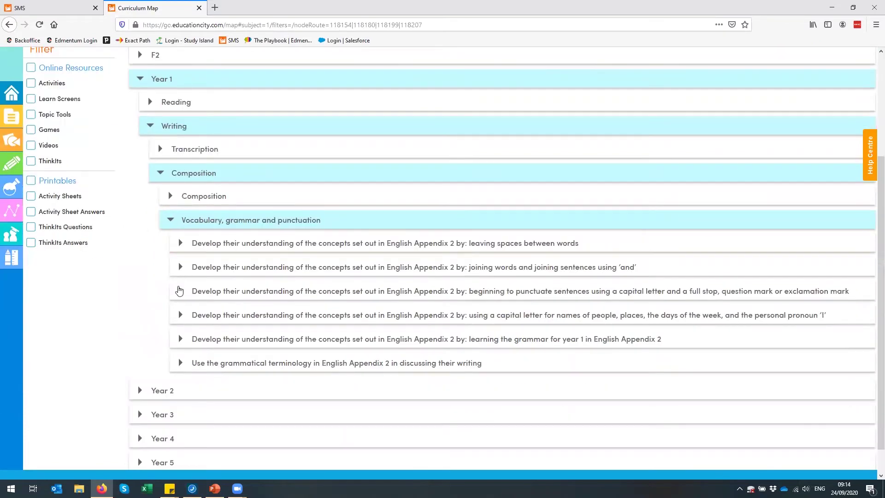
Review the resources under the Year 1 objective on beginning to punctuate sentences, then collapse that objective.
{"action": "left_click", "coordinate": [179, 291]}
{"action": "scroll", "coordinate": [176, 297], "scroll_direction": "down", "scroll_amount": 3}
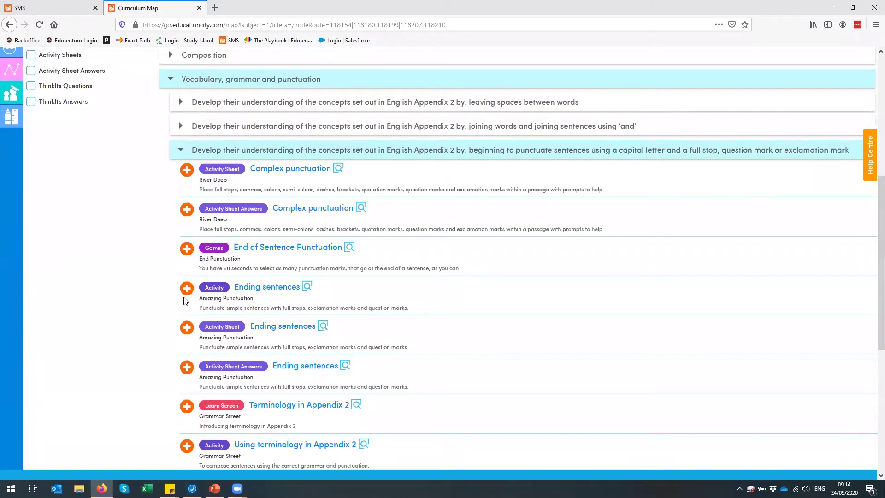
{"action": "scroll", "coordinate": [187, 295], "scroll_direction": "up", "scroll_amount": 4}
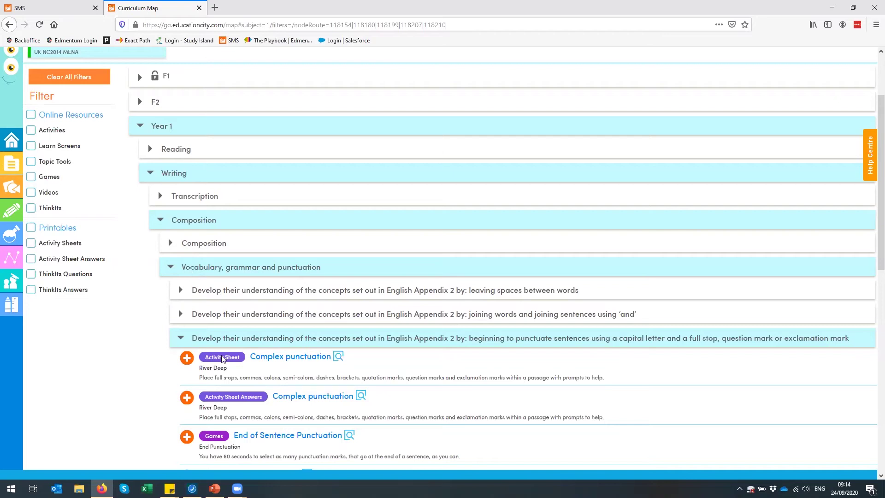
{"action": "scroll", "coordinate": [221, 360], "scroll_direction": "down", "scroll_amount": 2}
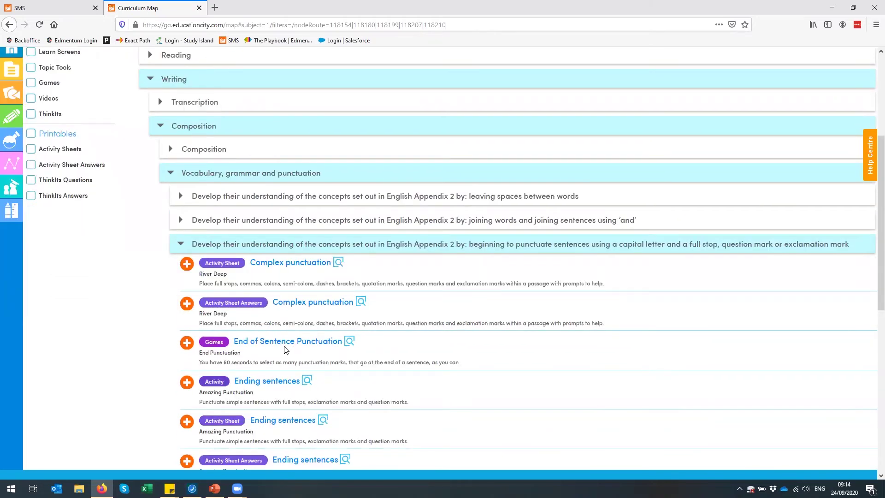
{"action": "left_click", "coordinate": [184, 249]}
{"action": "scroll", "coordinate": [189, 257], "scroll_direction": "up", "scroll_amount": 4}
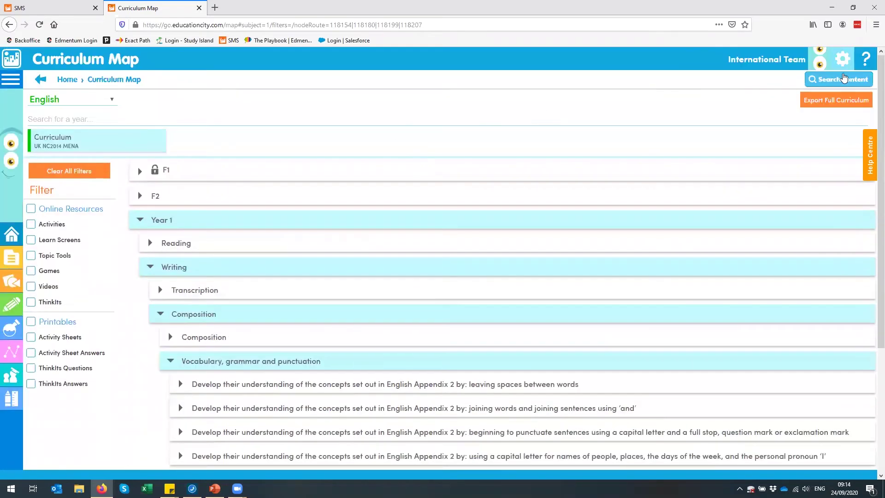
Search the site's content for "multipllication" and review the subject, year and content type filters.
{"action": "left_click", "coordinate": [841, 77]}
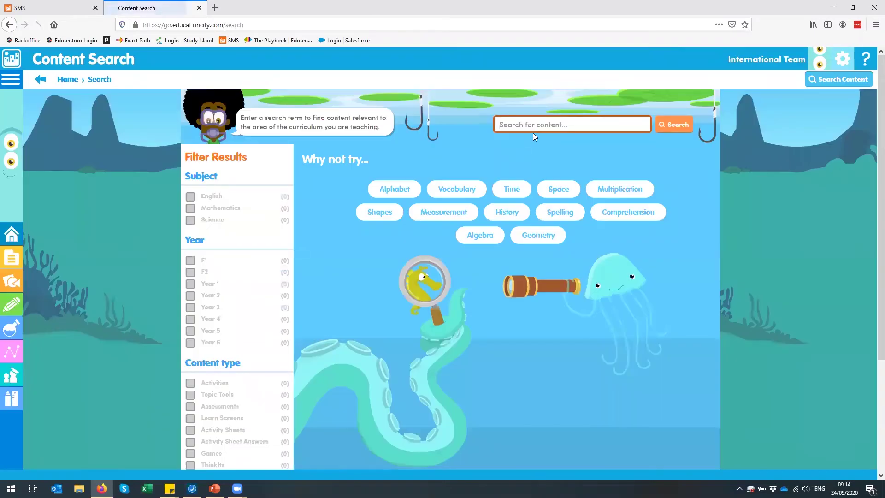
{"action": "left_click", "coordinate": [533, 131]}
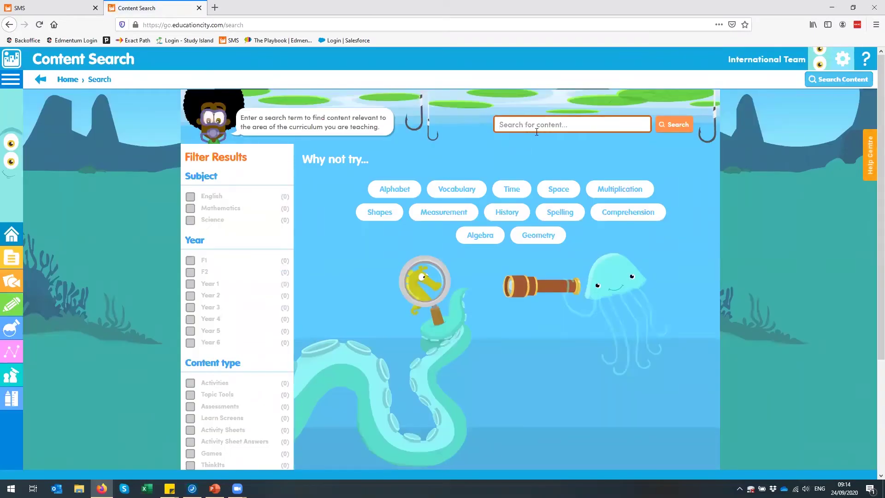
{"action": "type", "text": "multipllication"}
{"action": "key", "text": "Return"}
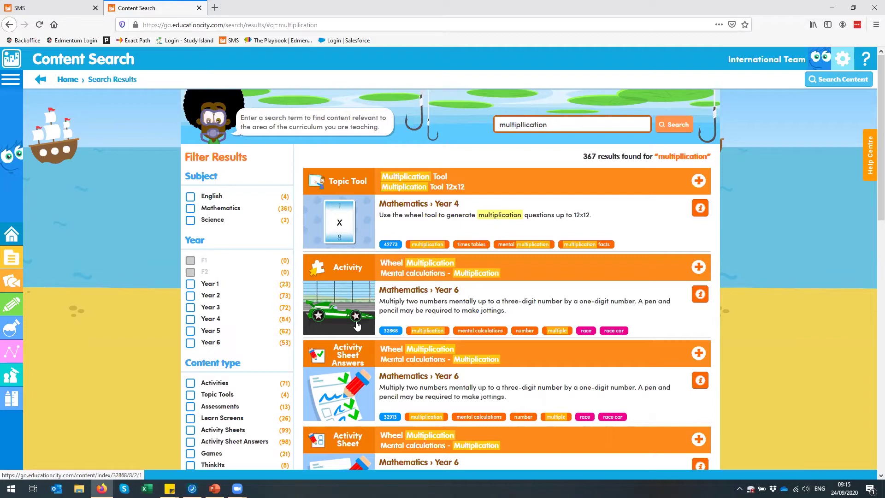
{"action": "scroll", "coordinate": [253, 335], "scroll_direction": "down", "scroll_amount": 2}
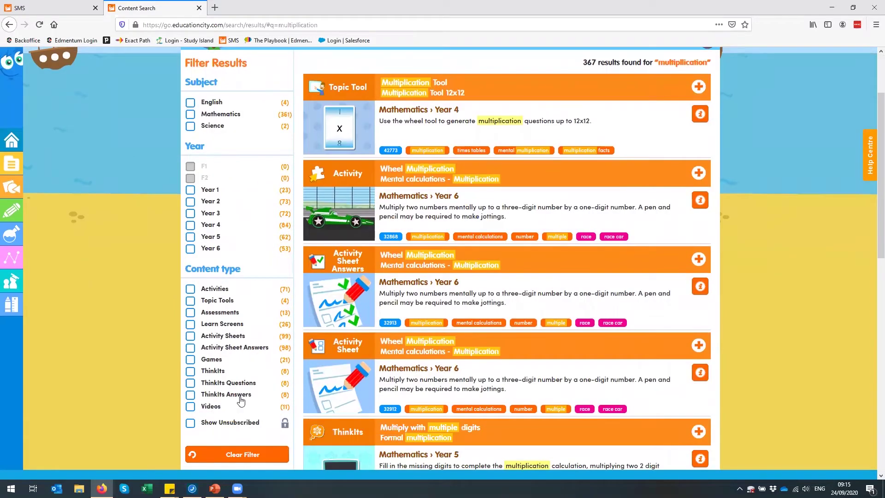
{"action": "scroll", "coordinate": [244, 398], "scroll_direction": "up", "scroll_amount": 1}
{"action": "scroll", "coordinate": [243, 399], "scroll_direction": "up", "scroll_amount": 2}
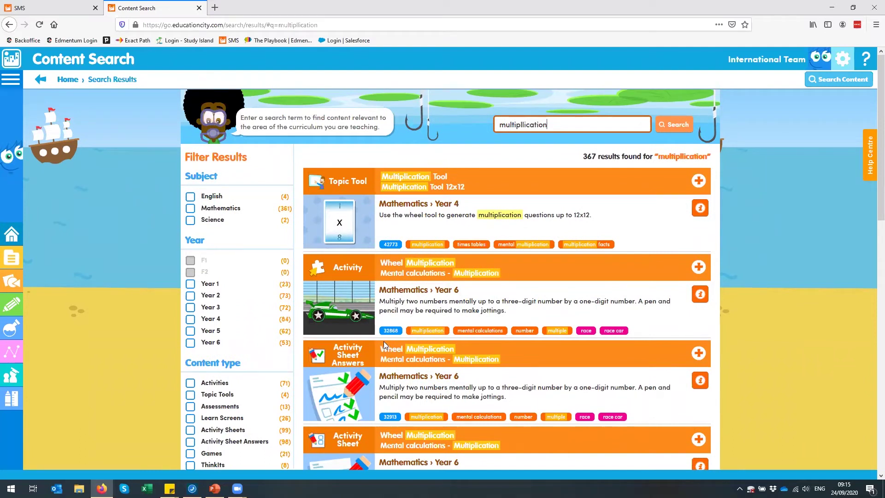
Return to the homepage and open the Time MyCity in Set Classwork to see its content.
{"action": "left_click", "coordinate": [65, 82]}
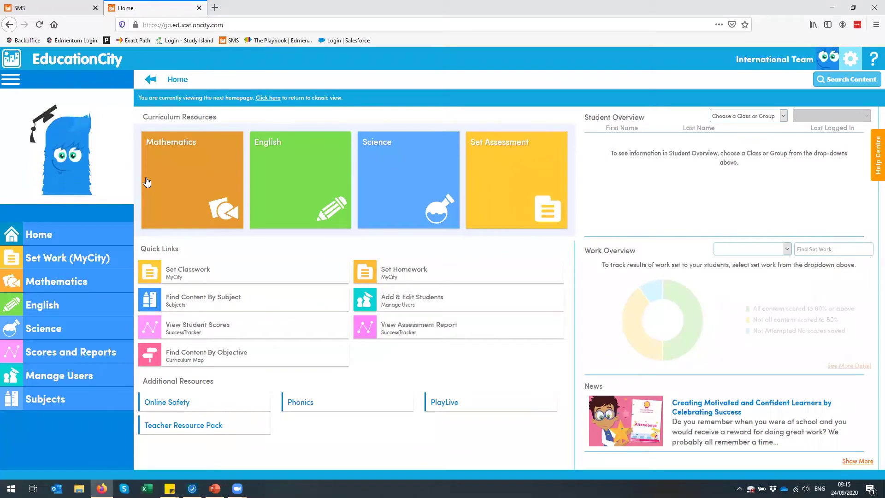
{"action": "left_click", "coordinate": [211, 271]}
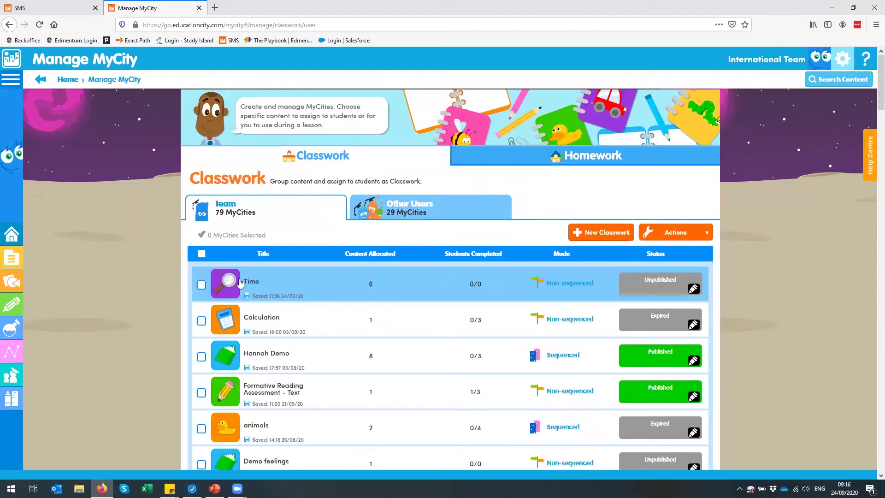
{"action": "left_click", "coordinate": [260, 280]}
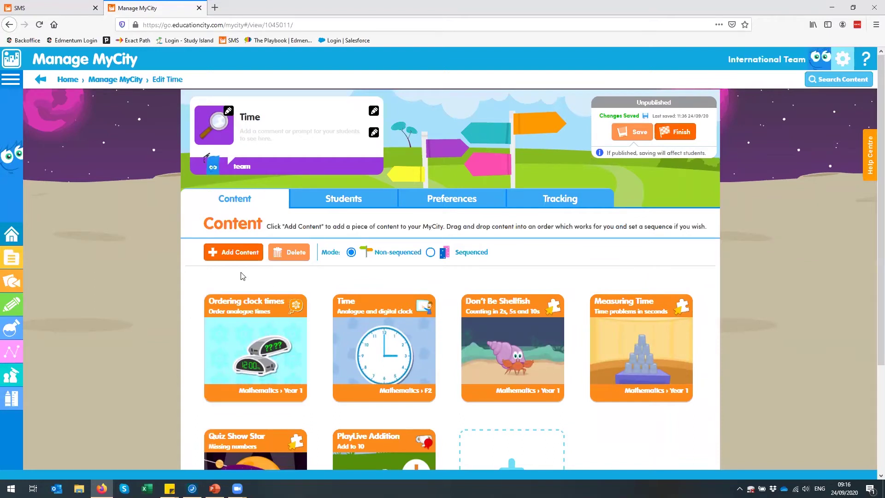
{"action": "scroll", "coordinate": [498, 300], "scroll_direction": "down", "scroll_amount": 3}
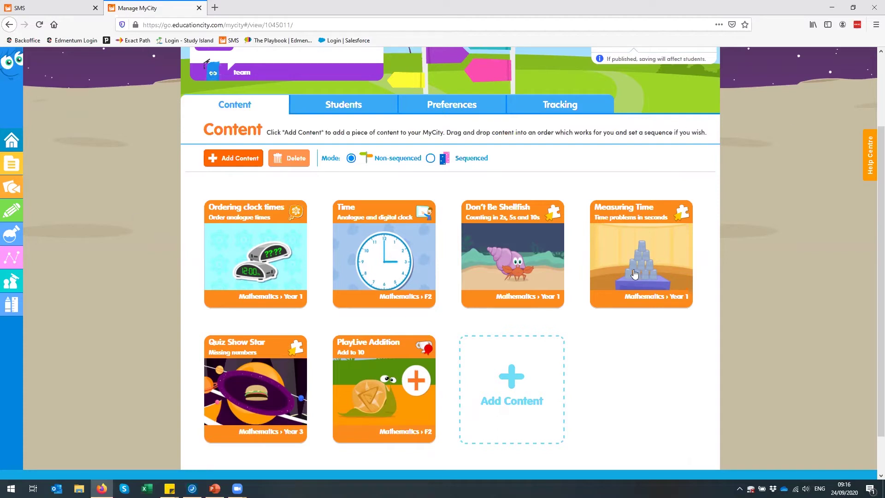
Open the Ordering clock times ThinkIt, view its answer, and return to the Time MyCity content.
{"action": "left_click", "coordinate": [284, 253]}
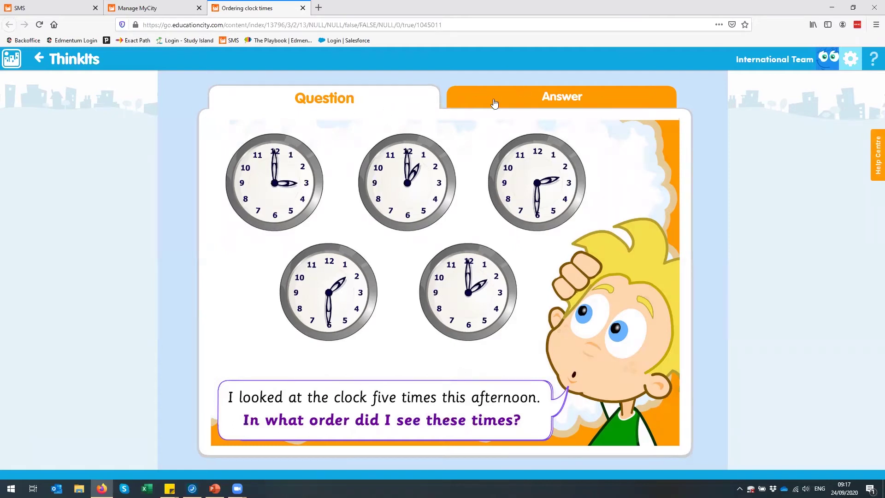
{"action": "left_click", "coordinate": [506, 107]}
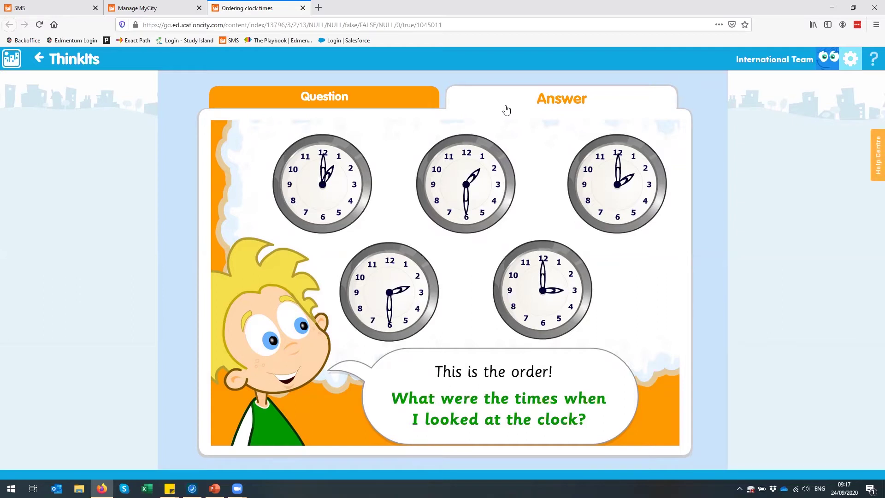
{"action": "left_click", "coordinate": [41, 59]}
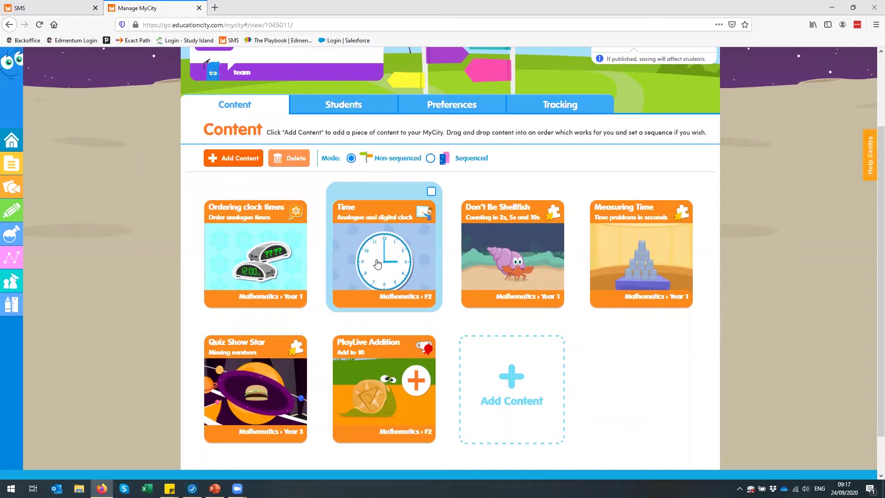
Open the Time analogue and digital clock tool, switch it to digital, and set it to 11:18.
{"action": "left_click", "coordinate": [433, 279]}
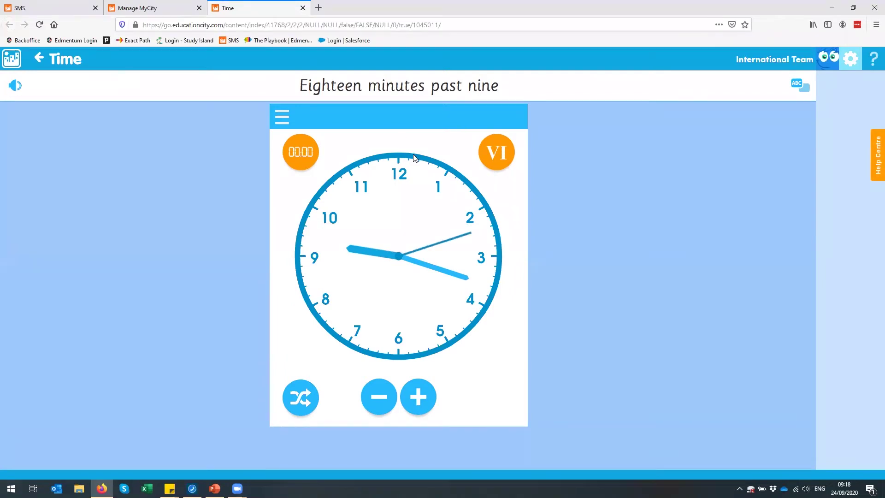
{"action": "left_click", "coordinate": [304, 153]}
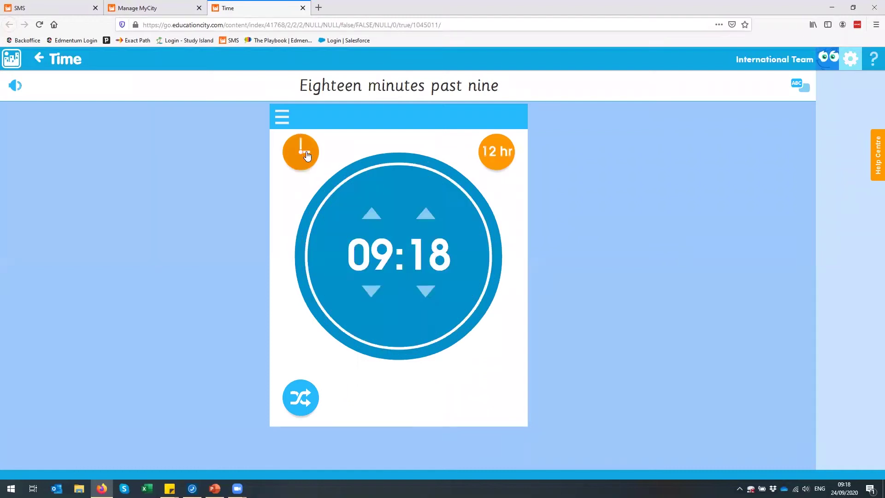
{"action": "left_click", "coordinate": [372, 216]}
{"action": "left_click", "coordinate": [371, 290]}
{"action": "left_click", "coordinate": [371, 215]}
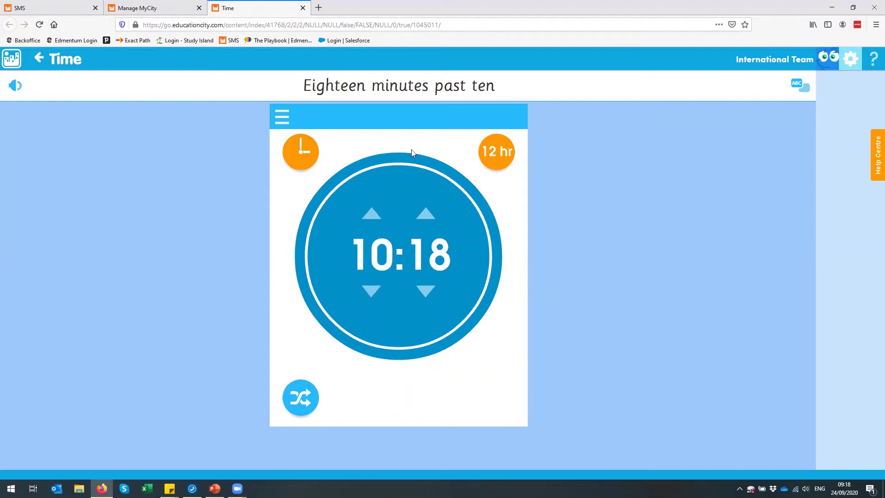
{"action": "left_click", "coordinate": [372, 216]}
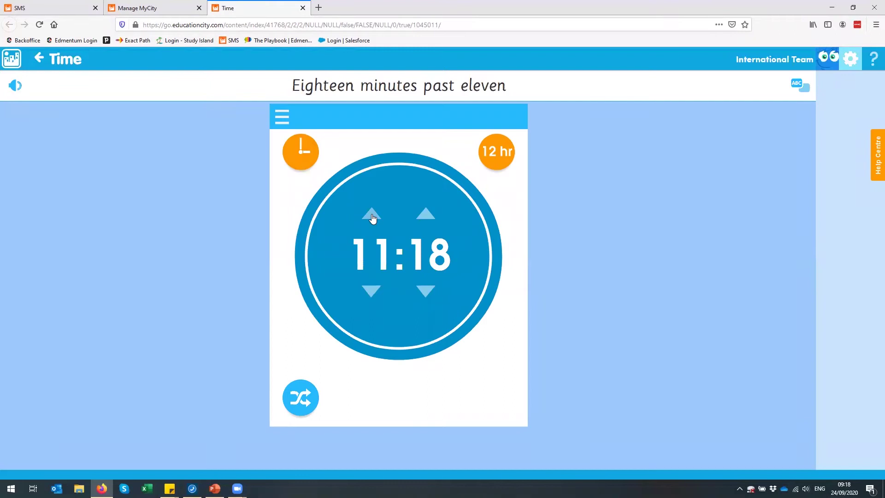
Try the 12-hour format, return to 24-hour, and advance the digital clock to 13:18.
{"action": "left_click", "coordinate": [504, 159]}
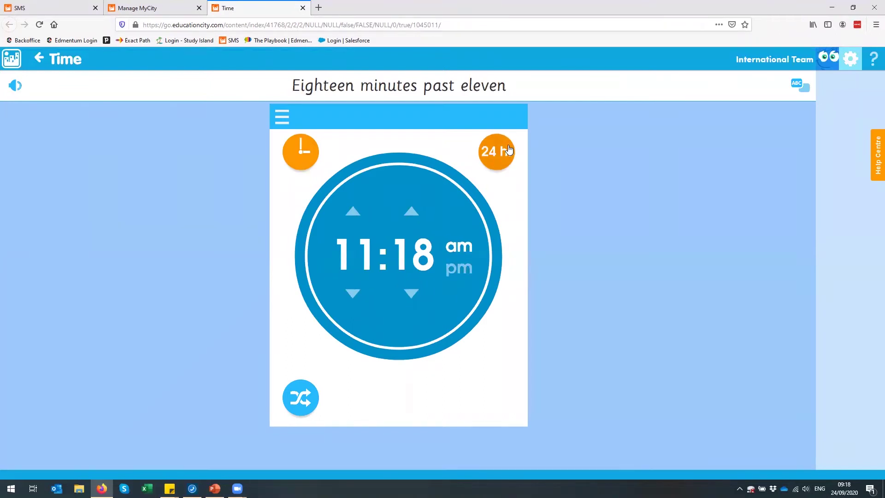
{"action": "left_click", "coordinate": [498, 160]}
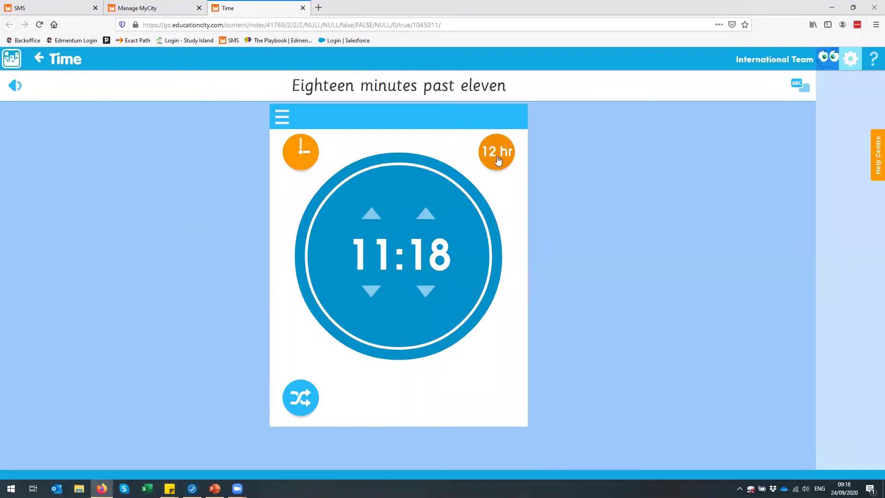
{"action": "double_click", "coordinate": [372, 214]}
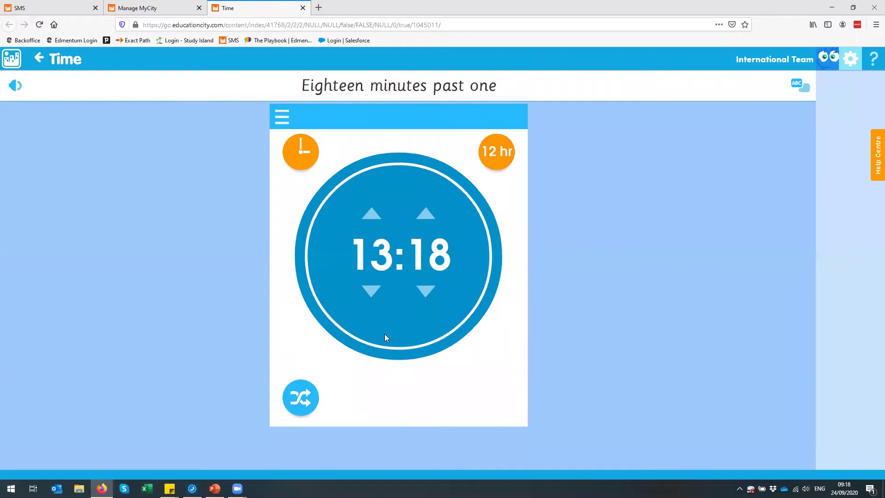
Randomise the clock's time three times and switch the display back to analogue.
{"action": "left_click", "coordinate": [302, 396]}
{"action": "left_click", "coordinate": [302, 394]}
{"action": "left_click", "coordinate": [302, 394]}
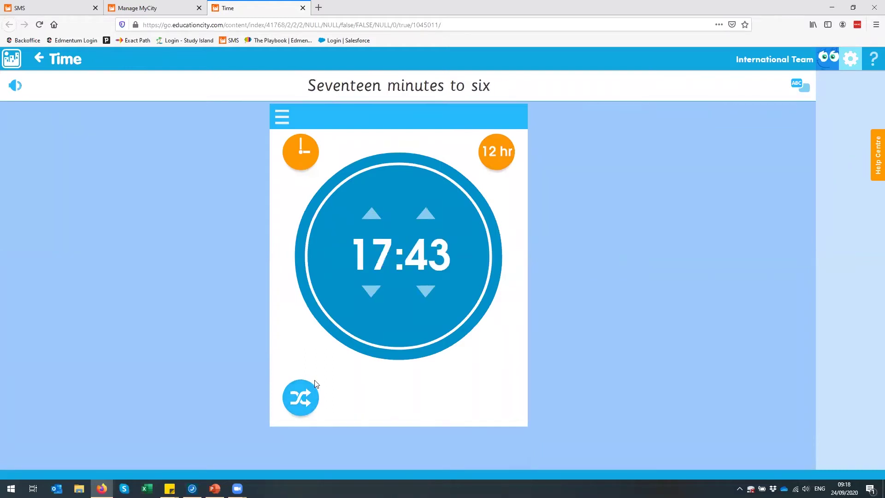
{"action": "left_click", "coordinate": [300, 151]}
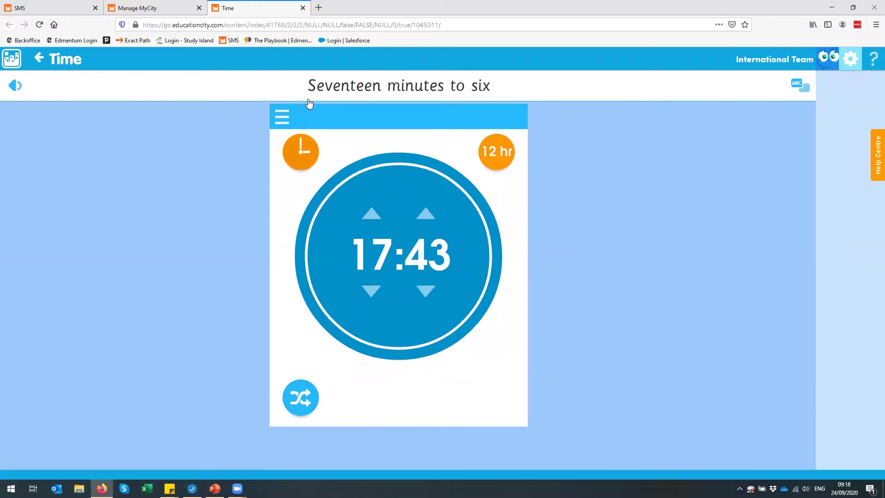
Change the Time tool to the two-clock view and make the second clock digital.
{"action": "left_click", "coordinate": [291, 121]}
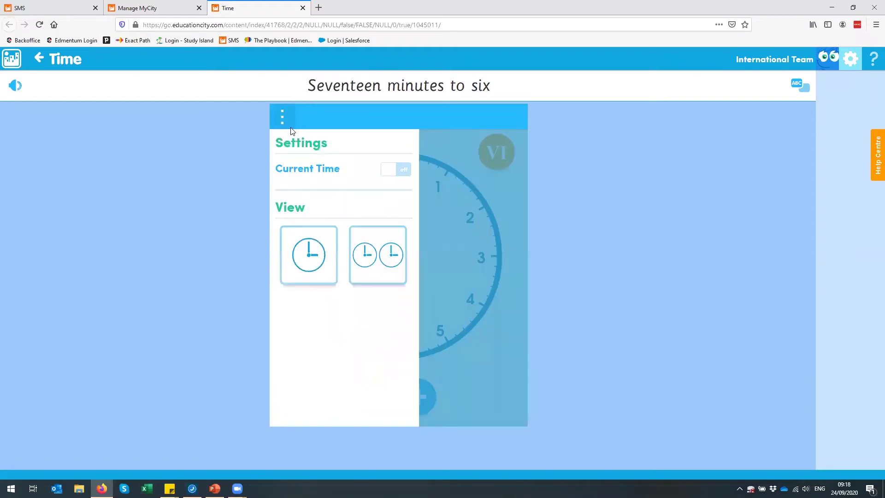
{"action": "left_click", "coordinate": [394, 255]}
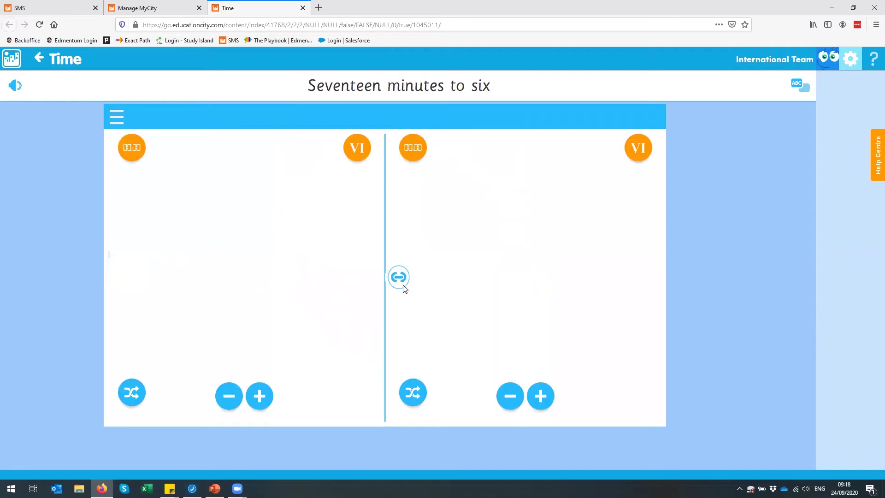
{"action": "left_click", "coordinate": [411, 153]}
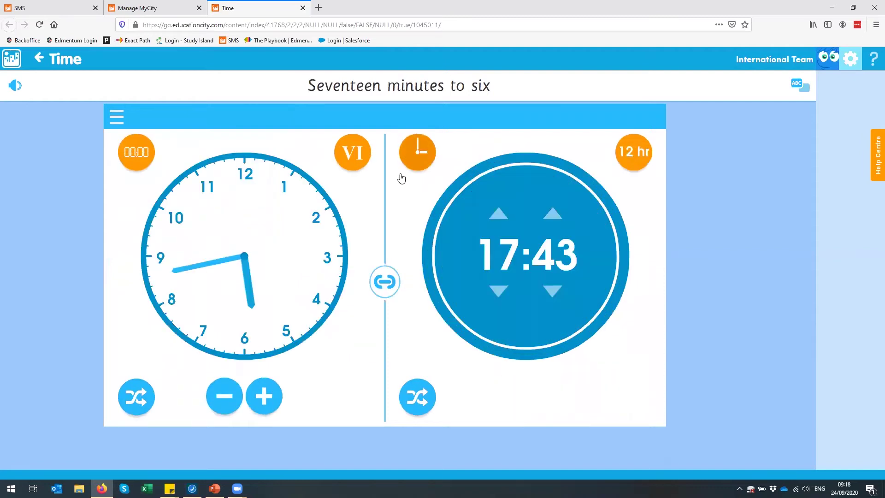
Unlink the two clocks, with the analogue clock set to twenty past six and the digital clock set to 19:53.
{"action": "left_click_drag", "start_coordinate": [208, 234], "coordinate": [315, 295]}
{"action": "left_click", "coordinate": [390, 287]}
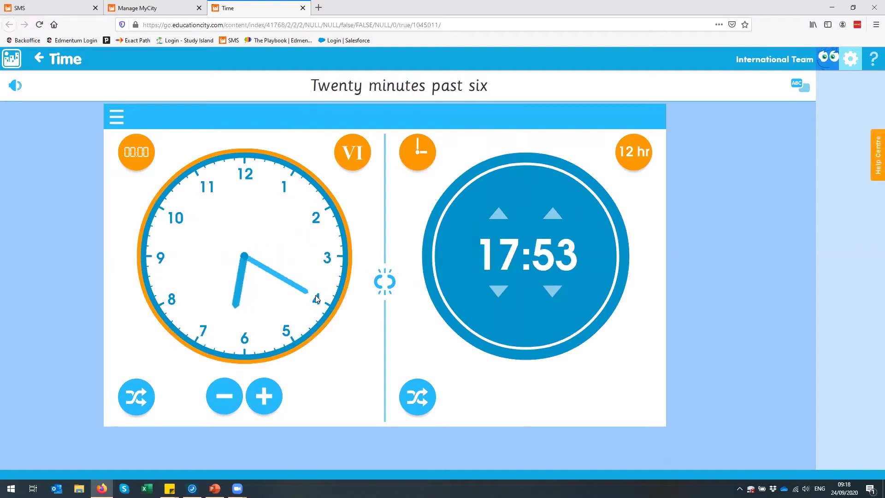
{"action": "double_click", "coordinate": [499, 215]}
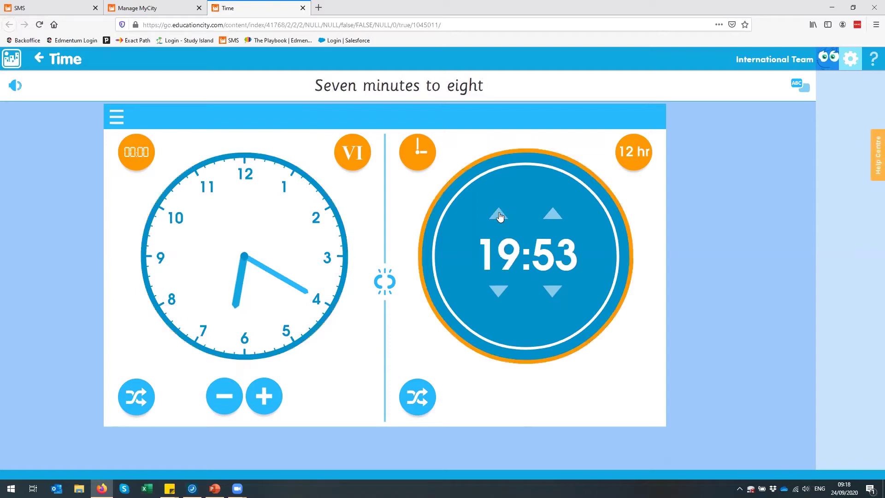
Set the unlinked digital clock to 18:39 and leave the Time tool.
{"action": "left_click", "coordinate": [498, 290]}
{"action": "left_click", "coordinate": [553, 214]}
{"action": "double_click", "coordinate": [554, 214]}
{"action": "triple_click", "coordinate": [550, 290]}
{"action": "double_click", "coordinate": [550, 290]}
{"action": "double_click", "coordinate": [551, 291]}
{"action": "double_click", "coordinate": [551, 291]}
{"action": "triple_click", "coordinate": [553, 291]}
{"action": "double_click", "coordinate": [553, 291]}
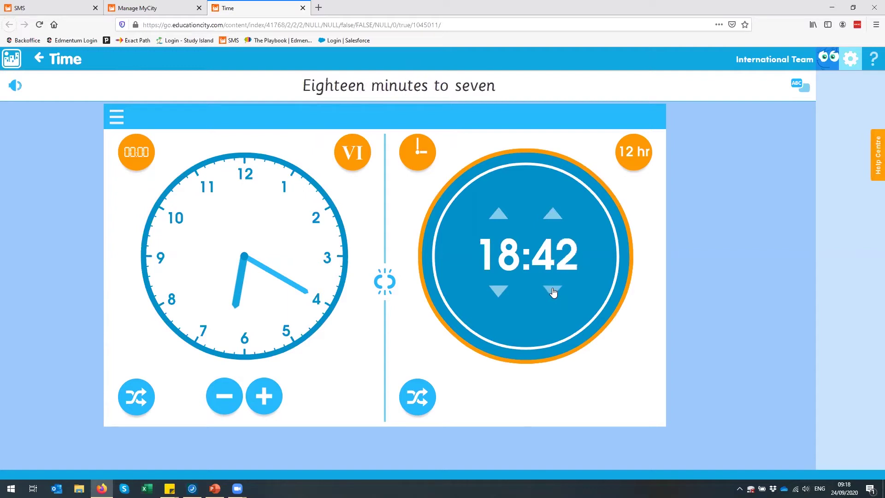
{"action": "triple_click", "coordinate": [553, 291]}
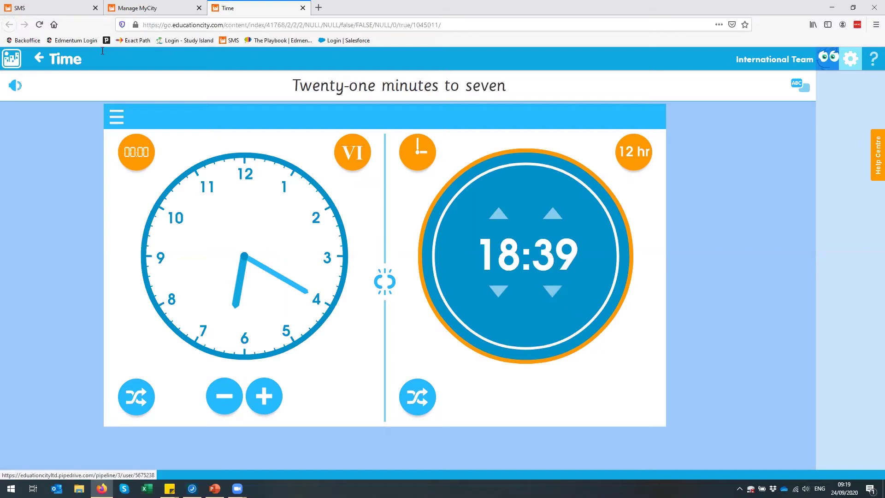
{"action": "left_click", "coordinate": [45, 65]}
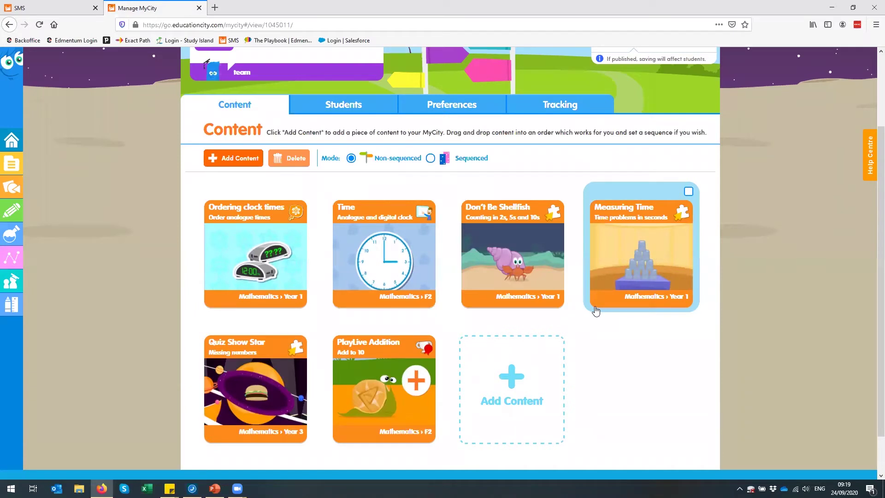
Open the Don't Be Shellfish activity, start it, and answer the first counting-in-tens question with 40.
{"action": "left_click", "coordinate": [541, 275]}
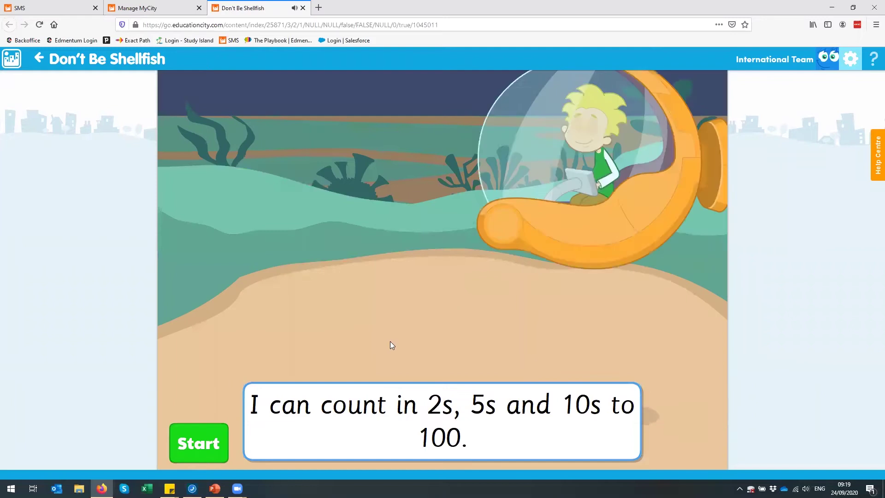
{"action": "left_click", "coordinate": [210, 430]}
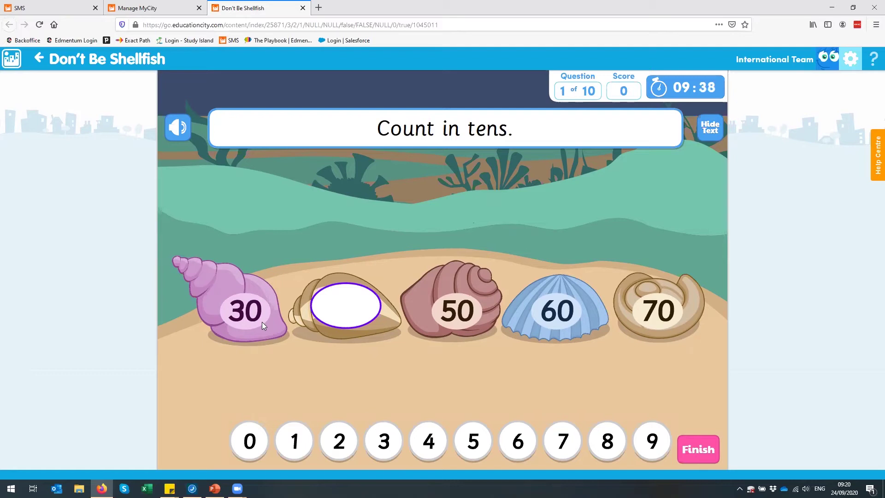
{"action": "left_click", "coordinate": [429, 454]}
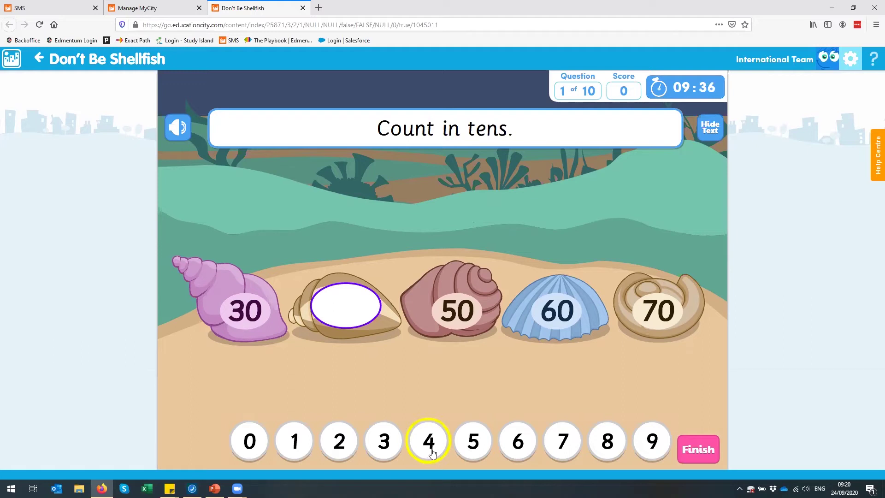
{"action": "left_click", "coordinate": [252, 449]}
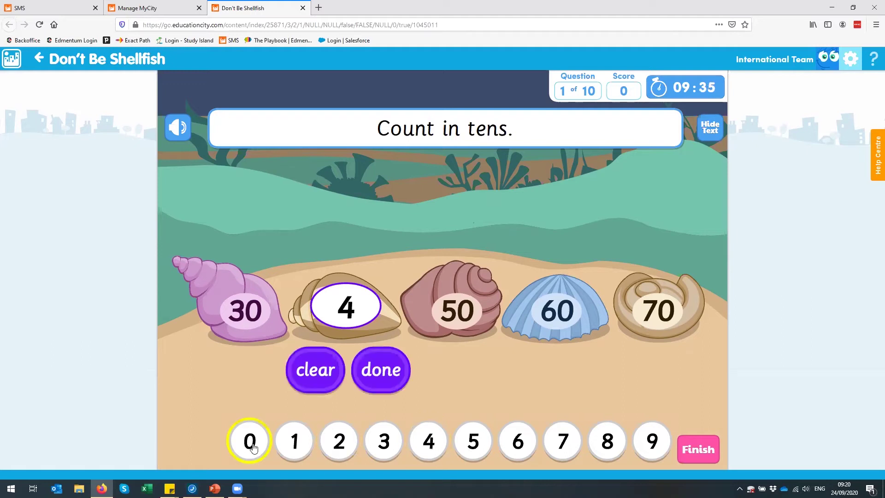
{"action": "left_click", "coordinate": [396, 371]}
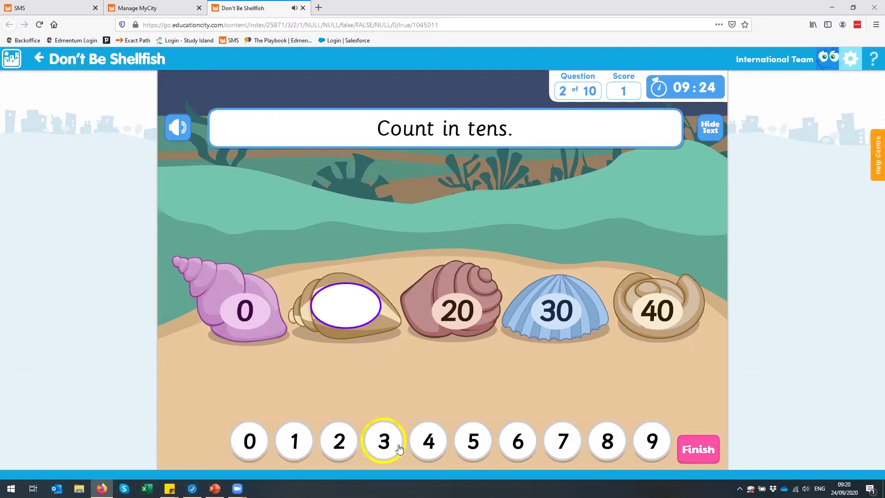
Submit 5 as the answer to question 2 and leave the Don't Be Shellfish activity.
{"action": "left_click", "coordinate": [475, 443]}
{"action": "left_click", "coordinate": [385, 370]}
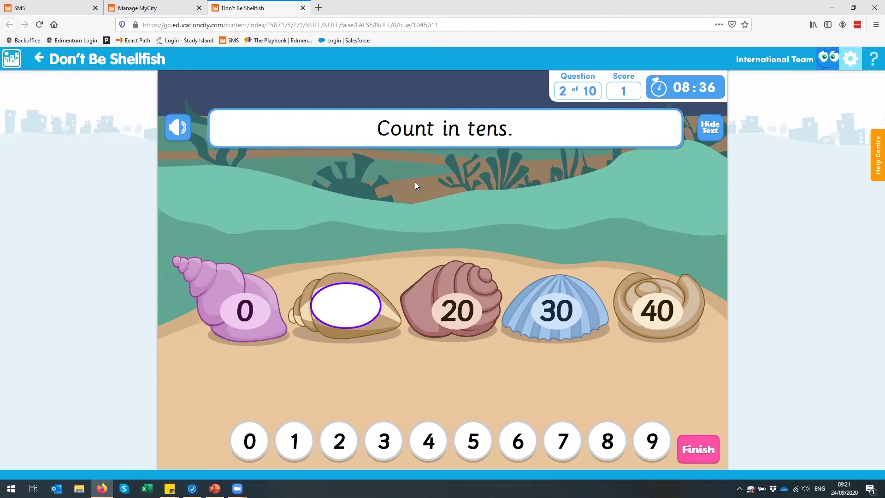
{"action": "left_click", "coordinate": [39, 58]}
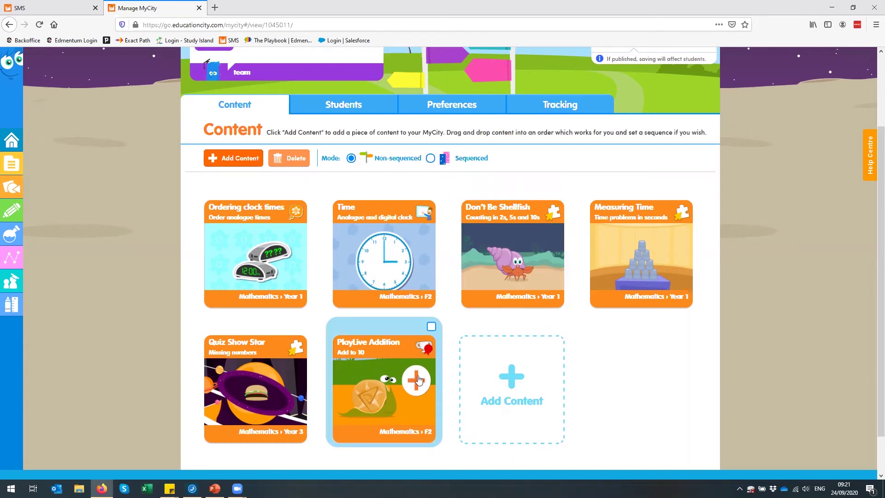
Review the content items and header of the Time MyCity and return to the home page.
{"action": "scroll", "coordinate": [415, 378], "scroll_direction": "up", "scroll_amount": 2}
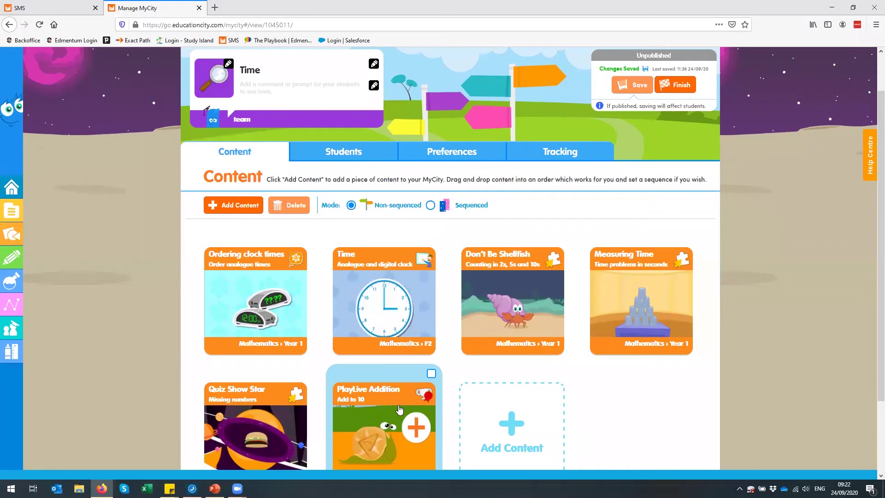
{"action": "scroll", "coordinate": [400, 409], "scroll_direction": "down", "scroll_amount": 1}
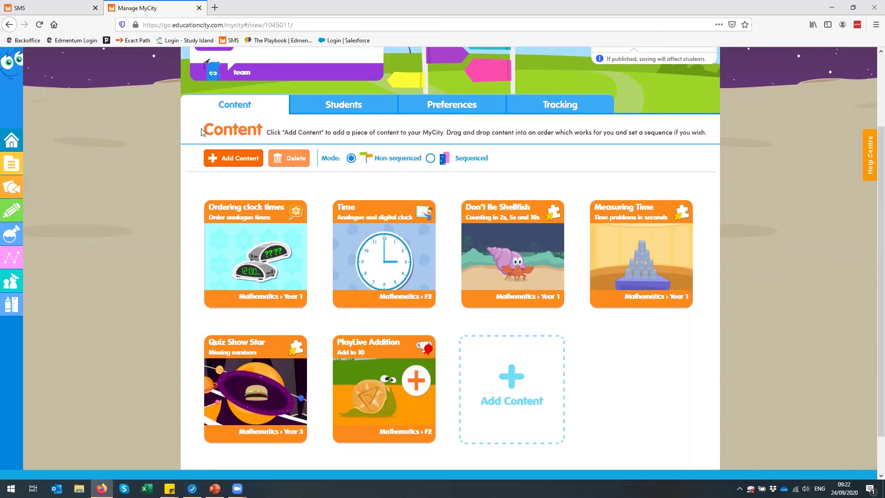
{"action": "scroll", "coordinate": [214, 103], "scroll_direction": "up", "scroll_amount": 3}
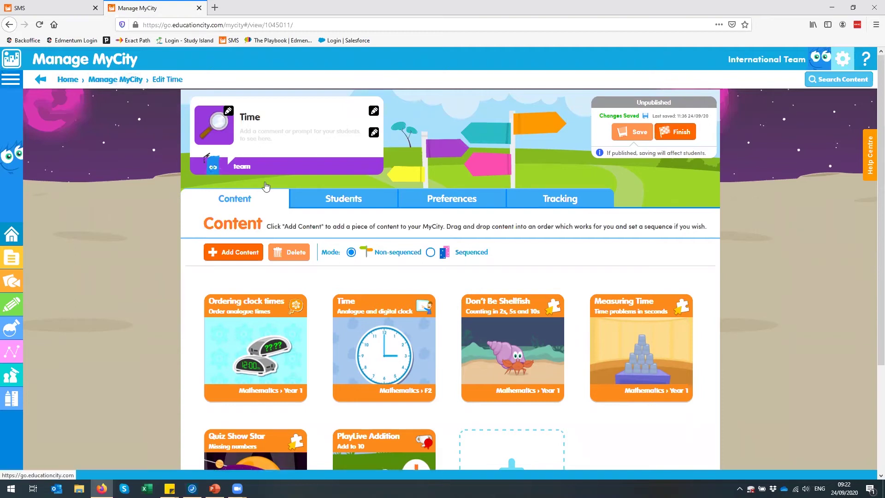
{"action": "scroll", "coordinate": [266, 186], "scroll_direction": "down", "scroll_amount": 3}
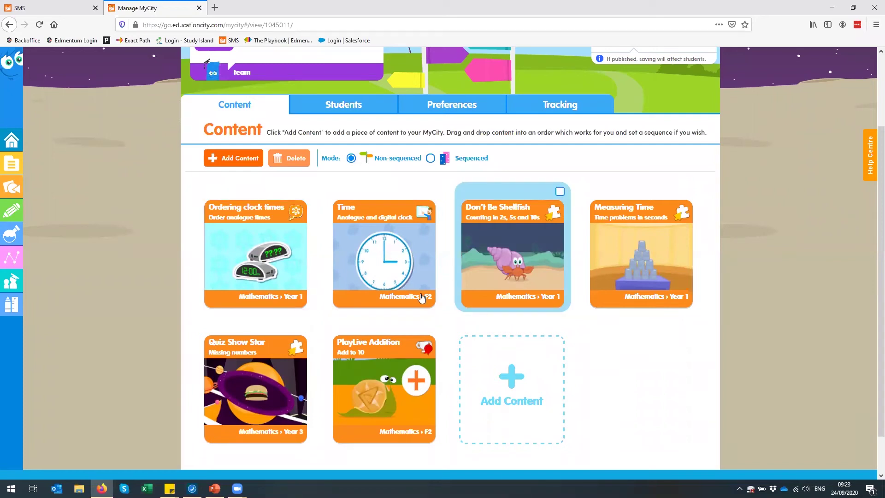
{"action": "scroll", "coordinate": [452, 229], "scroll_direction": "up", "scroll_amount": 3}
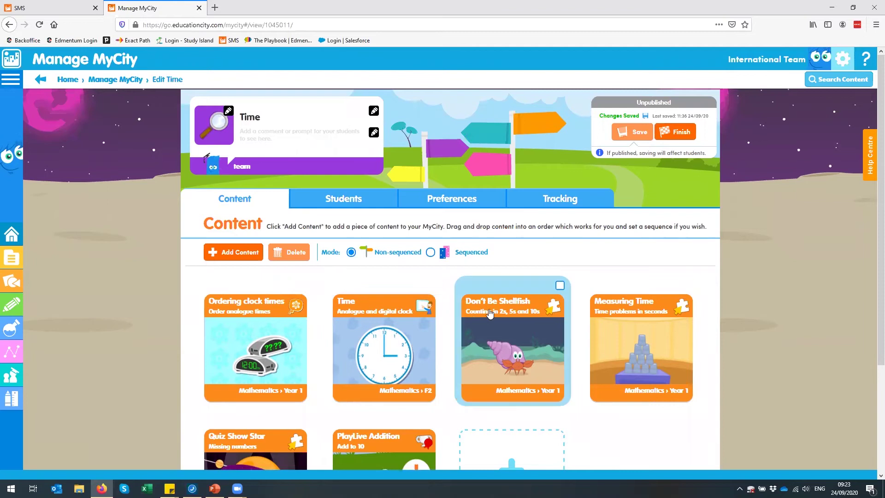
{"action": "scroll", "coordinate": [480, 313], "scroll_direction": "down", "scroll_amount": 5}
{"action": "scroll", "coordinate": [364, 248], "scroll_direction": "up", "scroll_amount": 5}
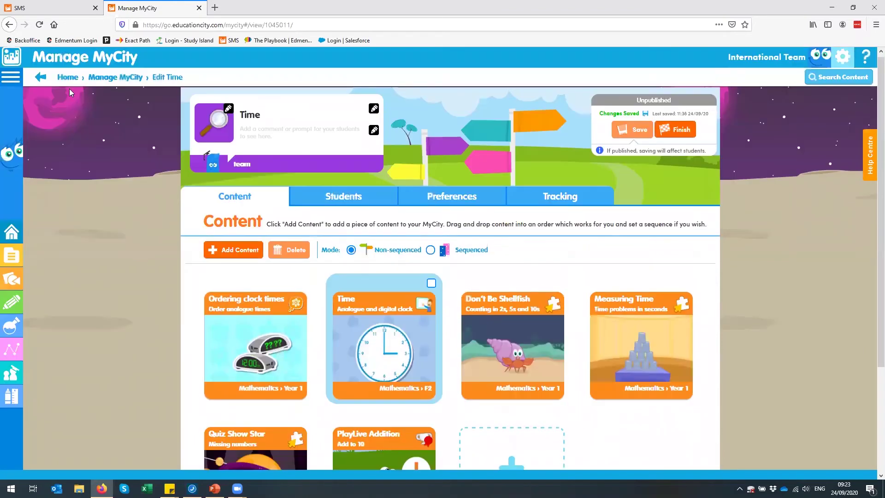
{"action": "left_click", "coordinate": [64, 84]}
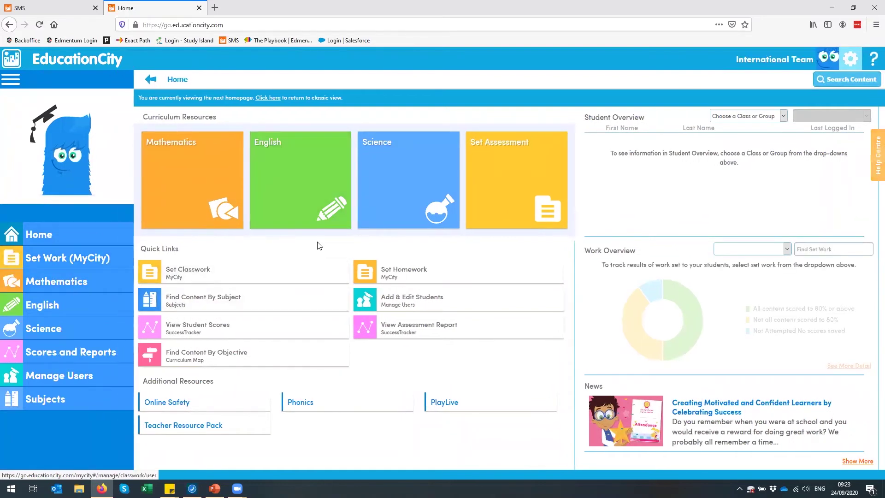
Begin setting an assessment and choose the Year 3 class as its recipients.
{"action": "left_click", "coordinate": [526, 189]}
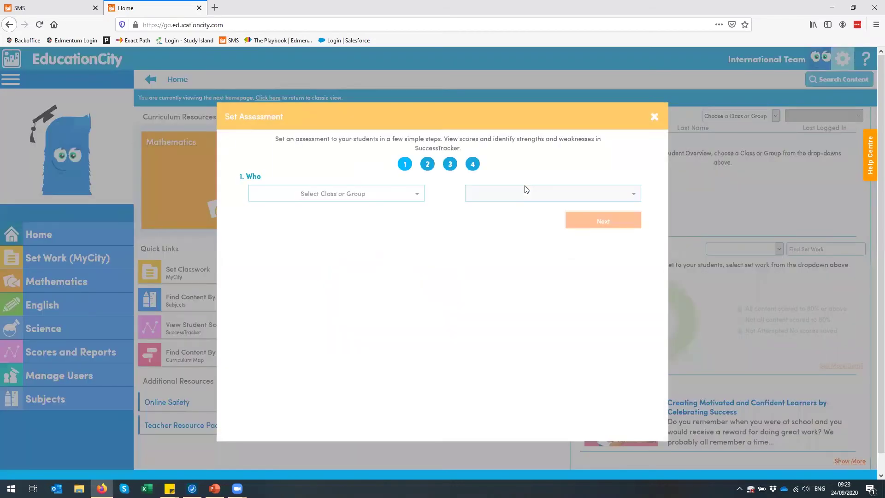
{"action": "left_click", "coordinate": [398, 193]}
{"action": "left_click", "coordinate": [361, 211]}
{"action": "left_click", "coordinate": [578, 194]}
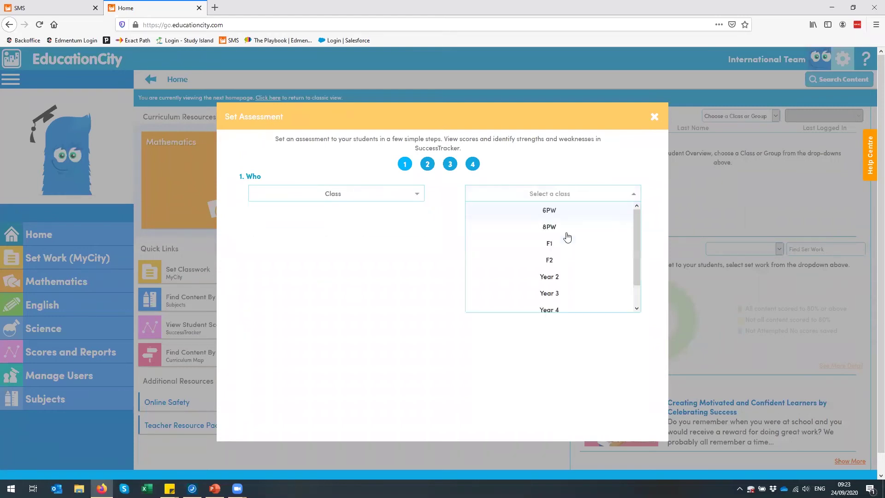
{"action": "scroll", "coordinate": [569, 251], "scroll_direction": "down", "scroll_amount": 1}
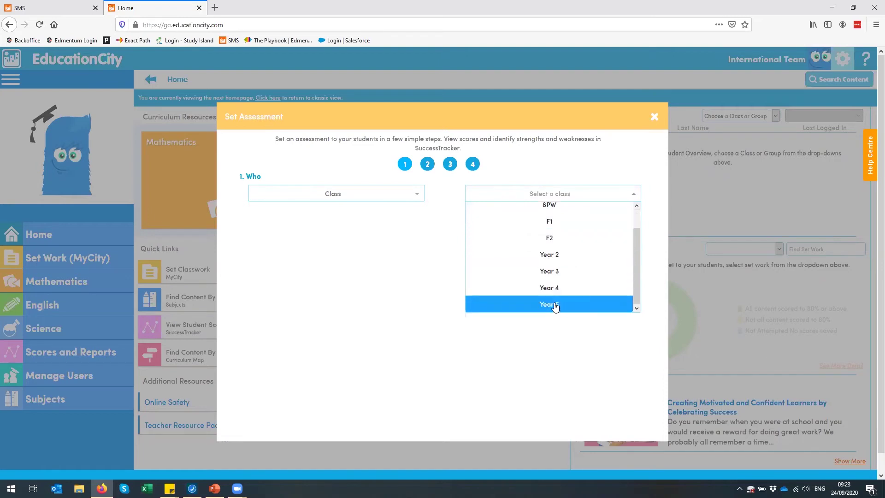
{"action": "left_click", "coordinate": [560, 273]}
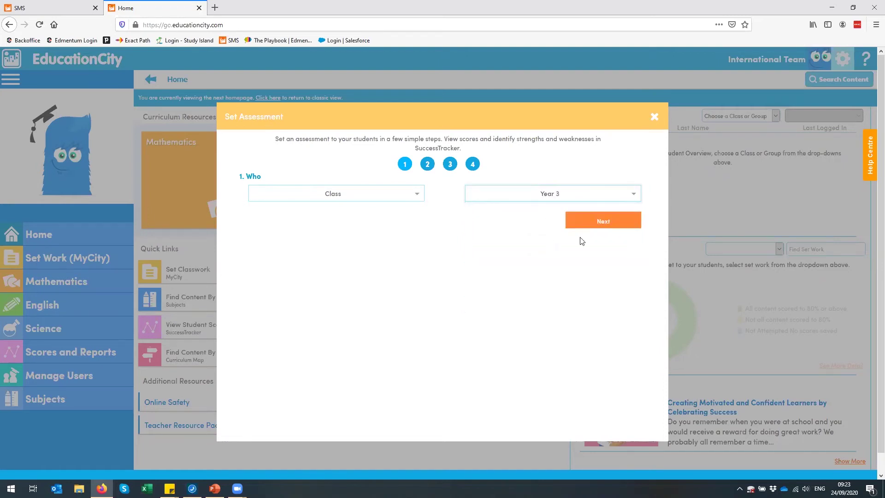
{"action": "left_click", "coordinate": [590, 217]}
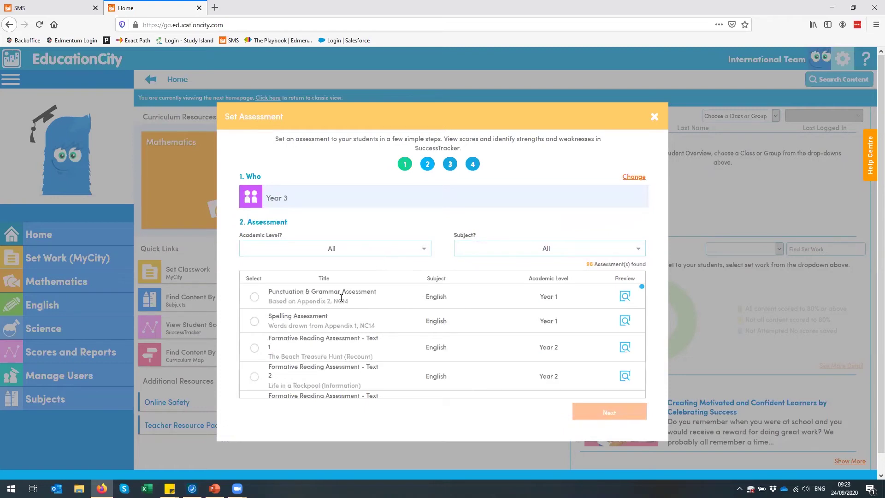
Browse the academic level filter and assessment list, and preview and start Formative Reading Assessment - Text 1.
{"action": "left_click", "coordinate": [349, 250]}
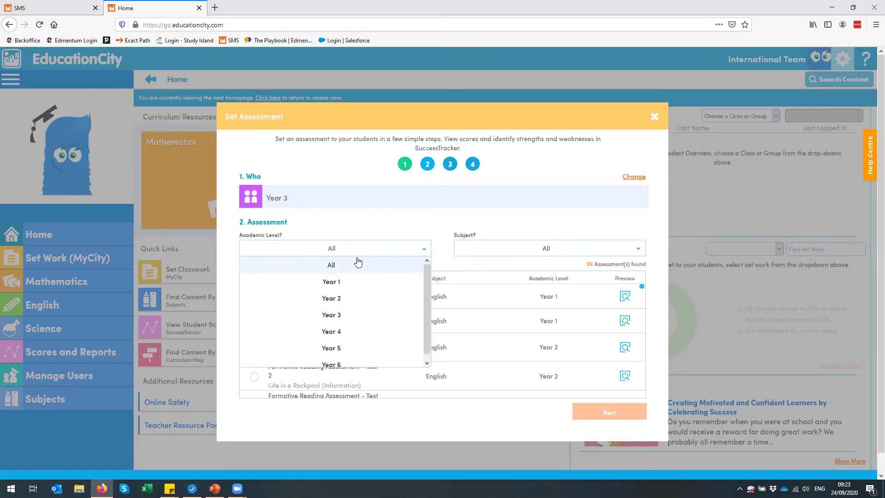
{"action": "left_click", "coordinate": [387, 229]}
{"action": "scroll", "coordinate": [454, 316], "scroll_direction": "down", "scroll_amount": 2}
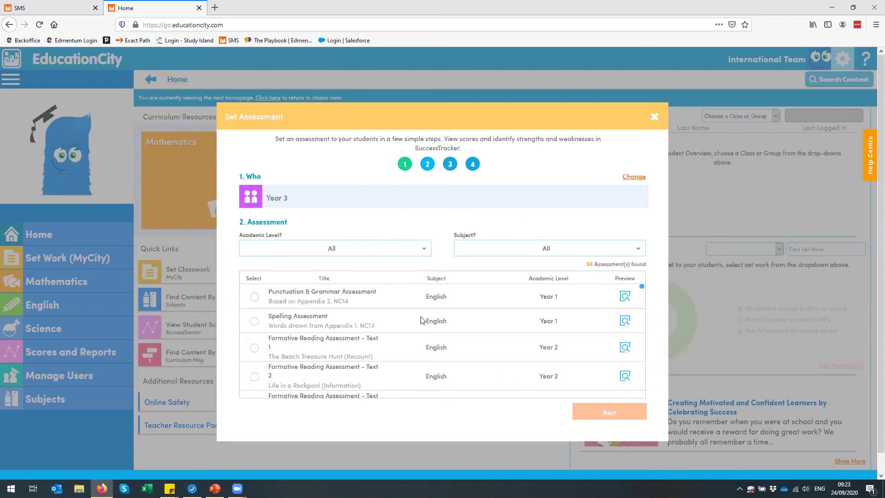
{"action": "scroll", "coordinate": [454, 316], "scroll_direction": "up", "scroll_amount": 2}
{"action": "left_click", "coordinate": [625, 348]}
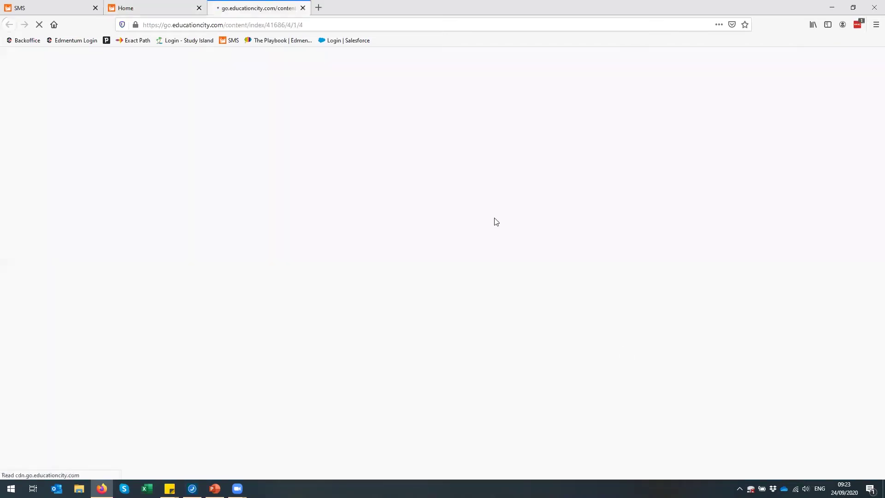
{"action": "left_click", "coordinate": [162, 7]}
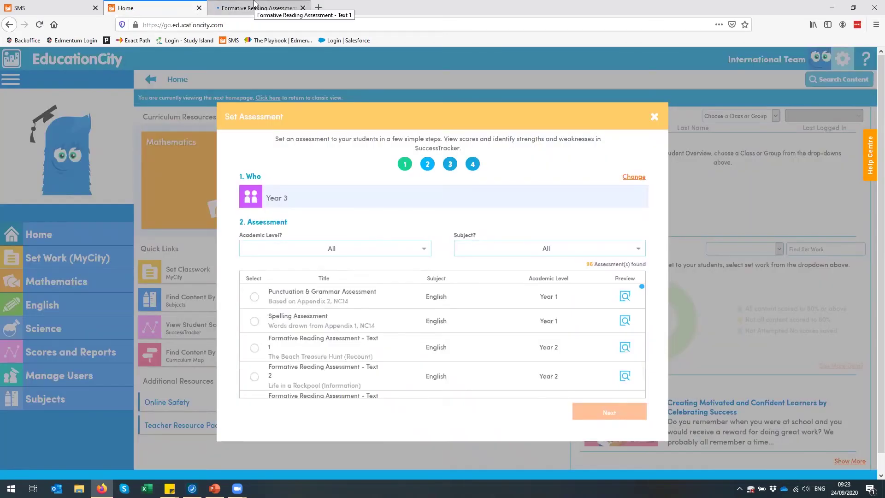
{"action": "left_click", "coordinate": [251, 7]}
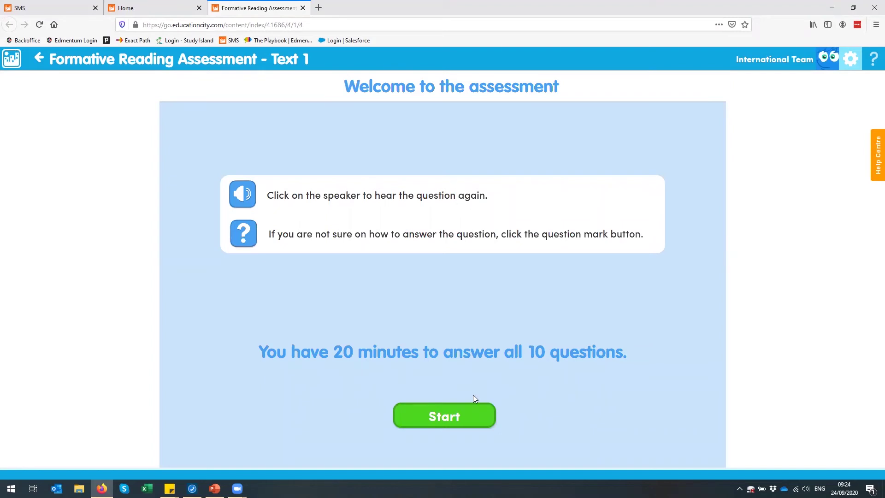
{"action": "left_click", "coordinate": [438, 411]}
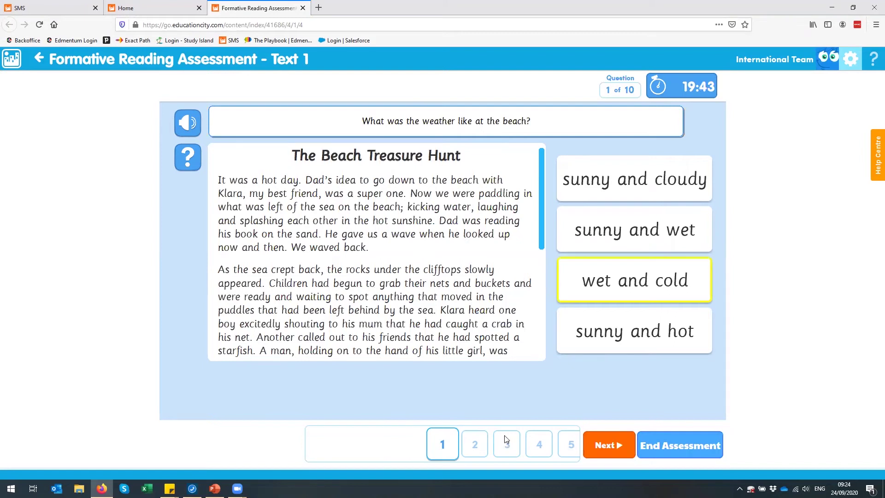
Try different answers to question 1, settling on "sunny and wet", and move on to question 3.
{"action": "left_click", "coordinate": [570, 180]}
{"action": "left_click", "coordinate": [590, 276]}
{"action": "left_click", "coordinate": [636, 233]}
{"action": "left_click", "coordinate": [608, 445]}
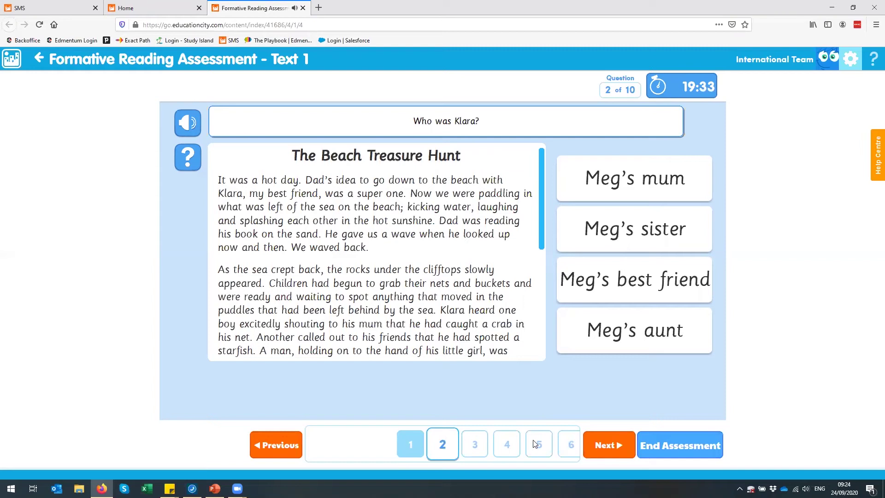
{"action": "left_click", "coordinate": [475, 445]}
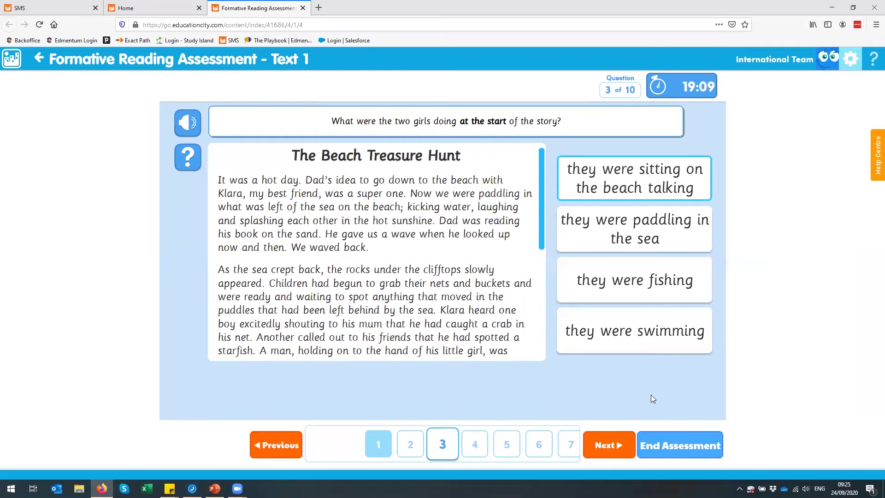
End and quit the previewed reading assessment, and close the Set Assessment dialog without assigning anything.
{"action": "left_click", "coordinate": [676, 448]}
{"action": "left_click", "coordinate": [402, 253]}
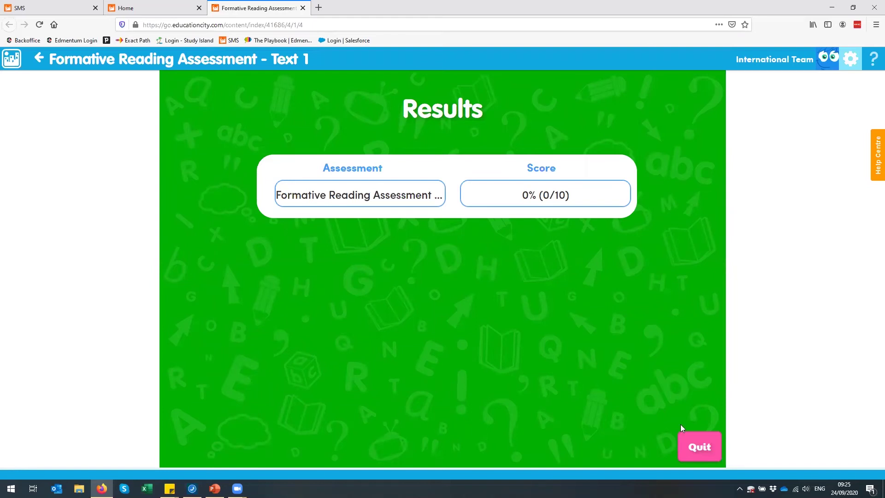
{"action": "left_click", "coordinate": [699, 448]}
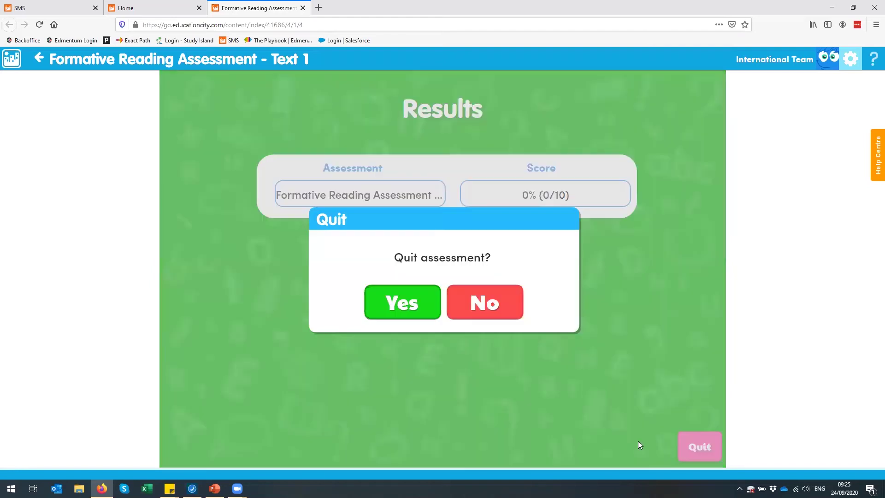
{"action": "left_click", "coordinate": [413, 295]}
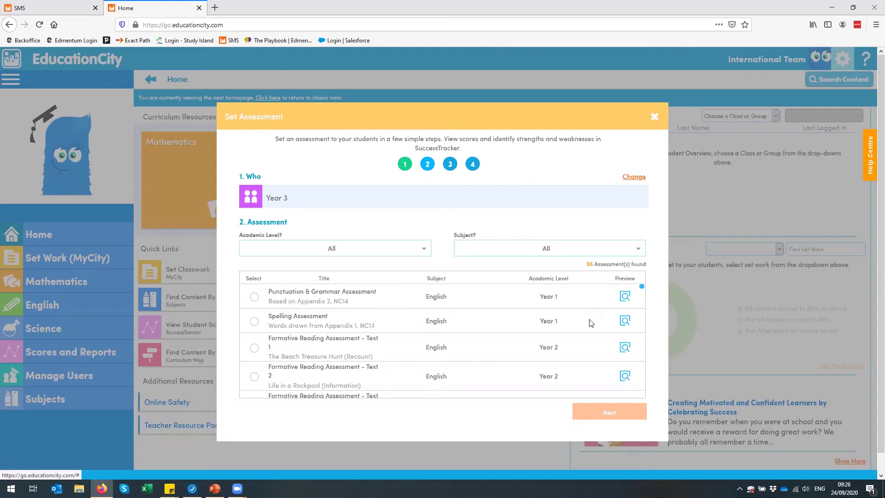
{"action": "scroll", "coordinate": [599, 327], "scroll_direction": "down", "scroll_amount": 2}
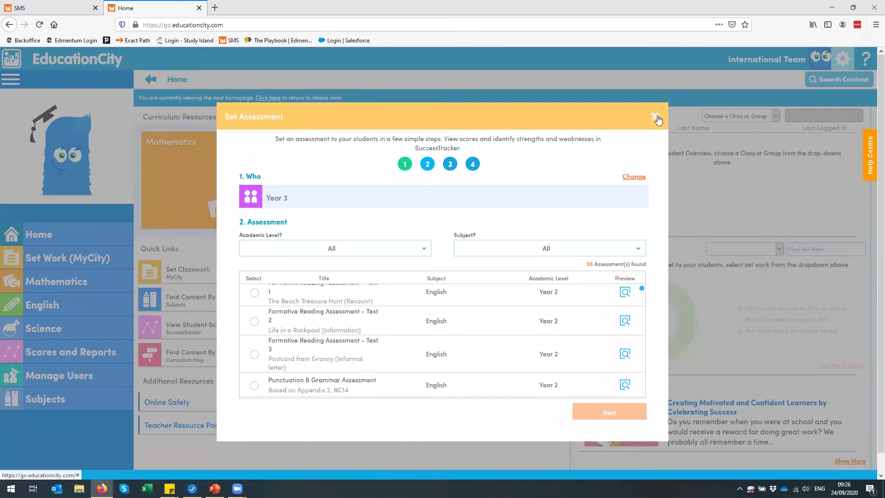
{"action": "left_click", "coordinate": [656, 118]}
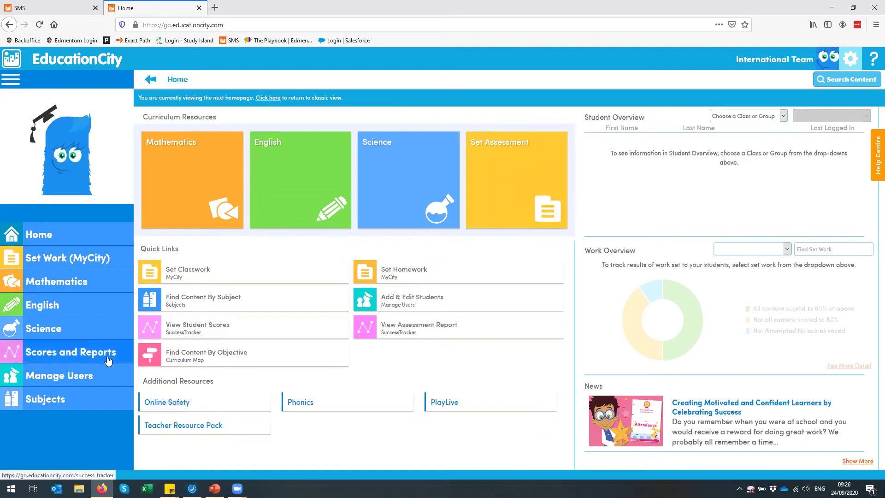
Open the English assessment report for Year 5 Formative Reading Assessment - Text 1 generated 26/08/20 and review the students' scores by objective.
{"action": "left_click", "coordinate": [84, 353]}
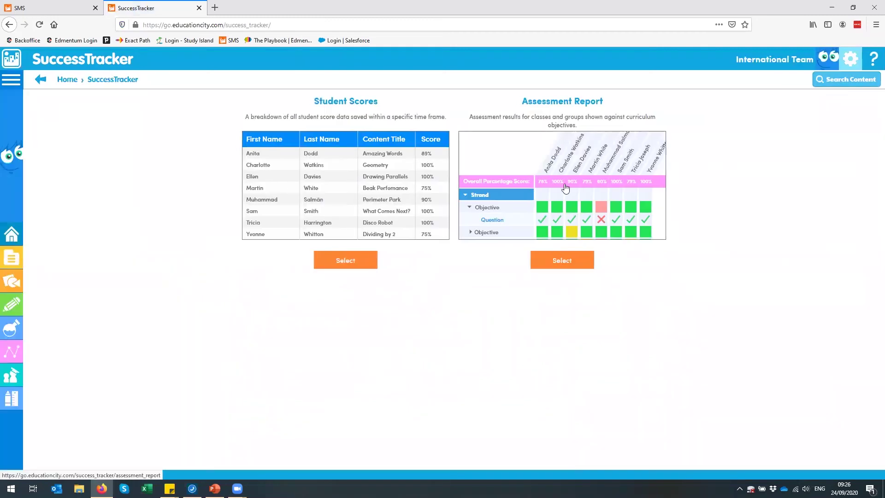
{"action": "left_click", "coordinate": [568, 261]}
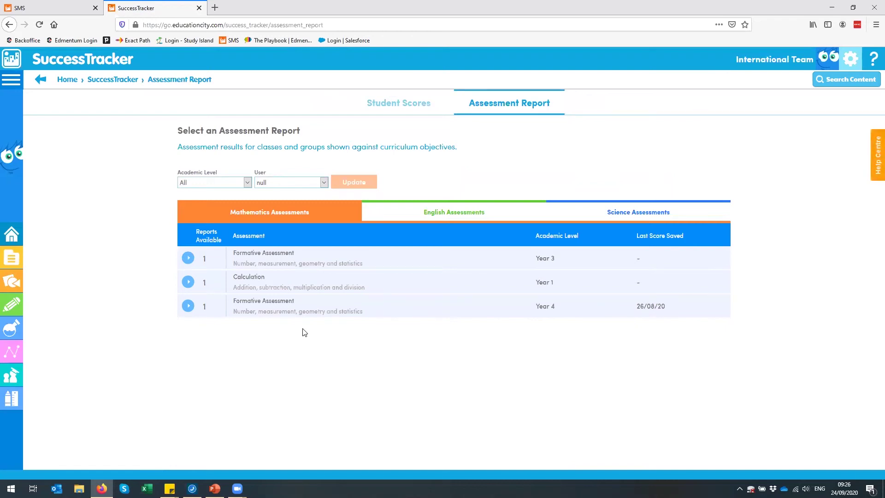
{"action": "left_click", "coordinate": [412, 211]}
{"action": "left_click", "coordinate": [392, 306]}
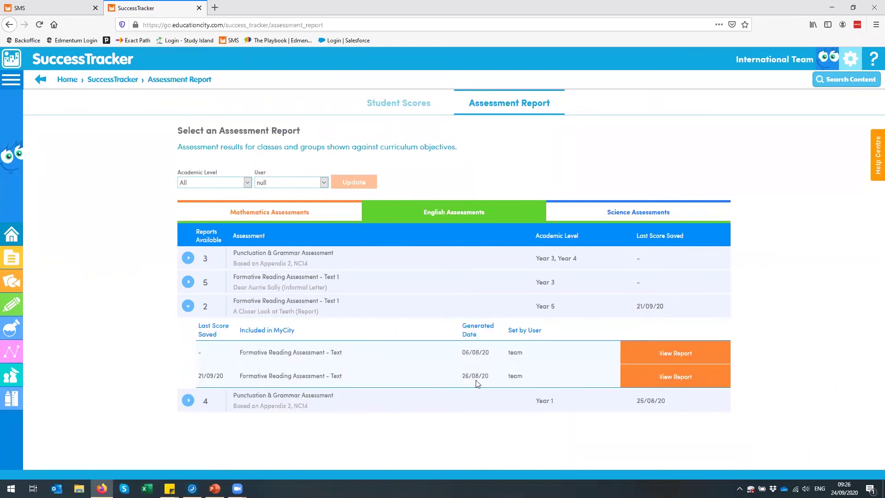
{"action": "left_click", "coordinate": [665, 381]}
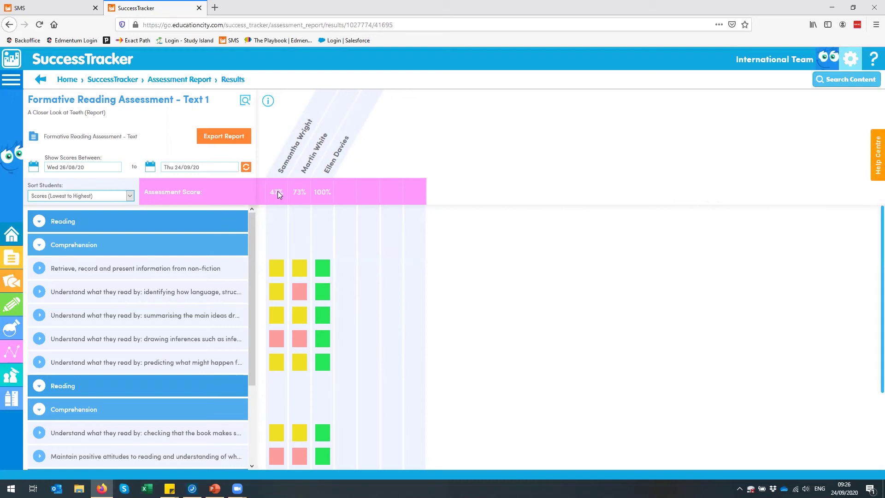
{"action": "scroll", "coordinate": [324, 283], "scroll_direction": "down", "scroll_amount": 3}
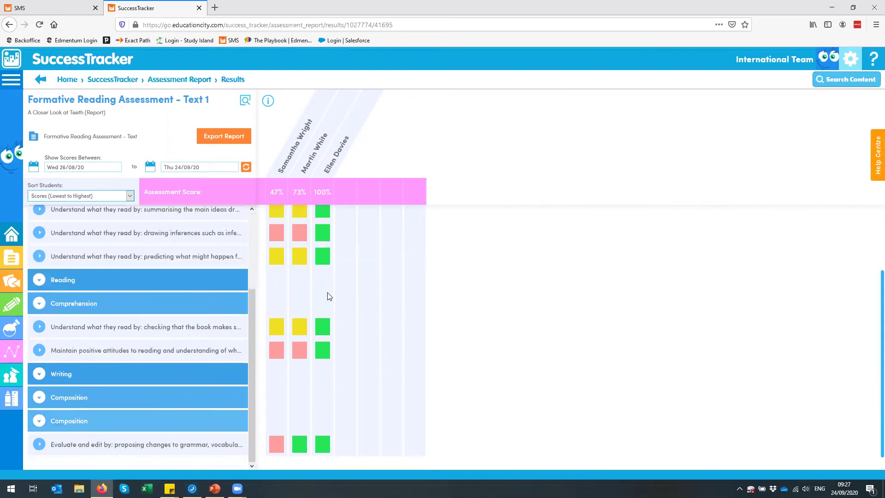
{"action": "scroll", "coordinate": [328, 296], "scroll_direction": "up", "scroll_amount": 3}
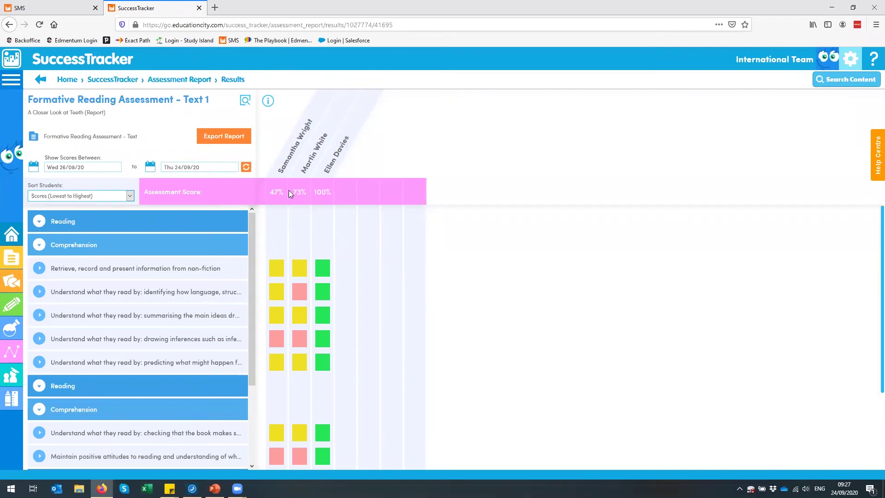
{"action": "scroll", "coordinate": [278, 284], "scroll_direction": "down", "scroll_amount": 2}
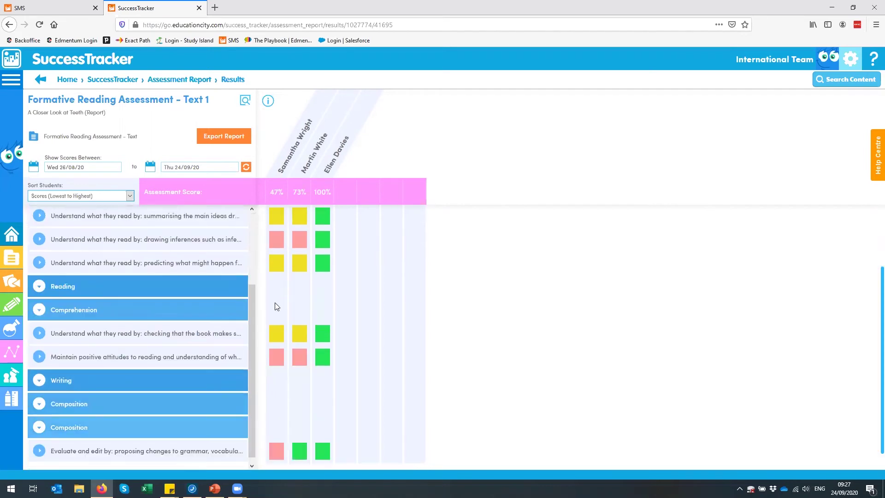
{"action": "scroll", "coordinate": [277, 284], "scroll_direction": "up", "scroll_amount": 4}
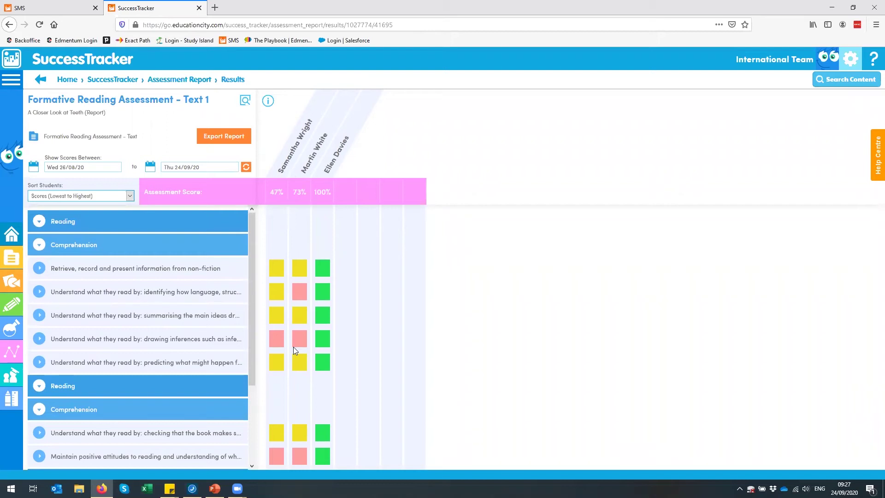
Inspect the correct and incorrect responses to "What are the incisors often known as?" under the non-fiction retrieval objective, and close the question details.
{"action": "left_click", "coordinate": [44, 270]}
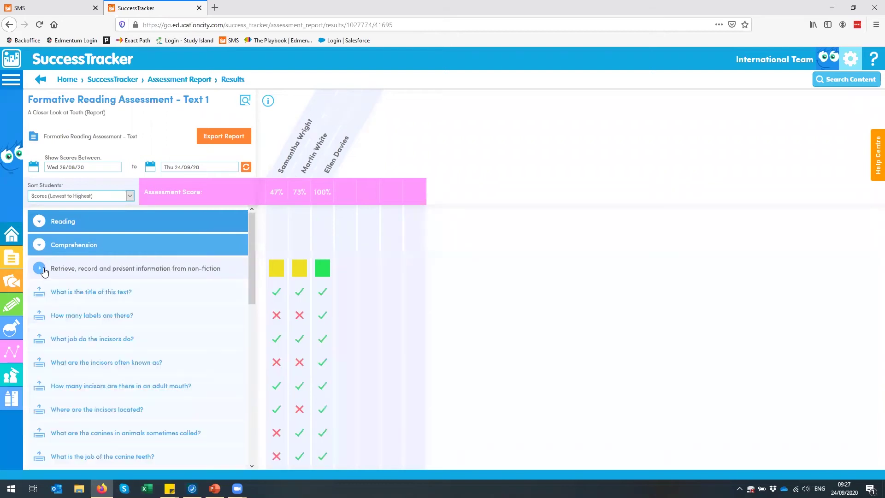
{"action": "scroll", "coordinate": [170, 295], "scroll_direction": "down", "scroll_amount": 2}
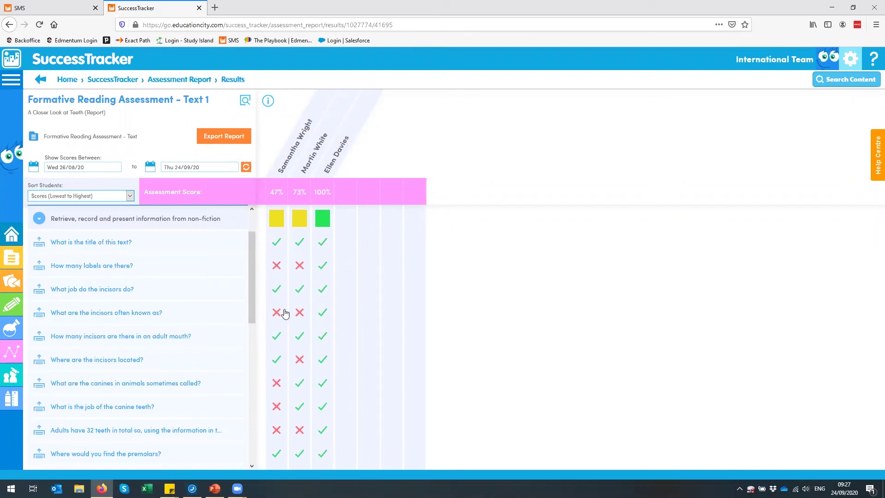
{"action": "left_click", "coordinate": [123, 312]}
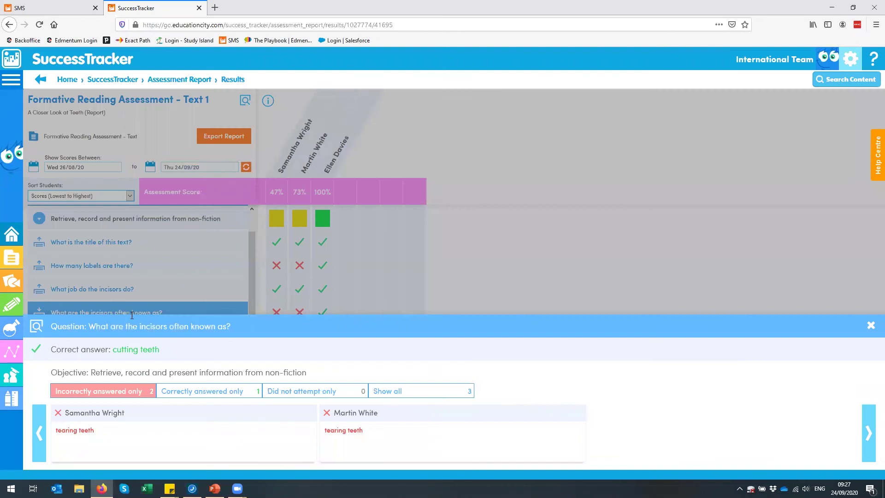
{"action": "left_click", "coordinate": [233, 397]}
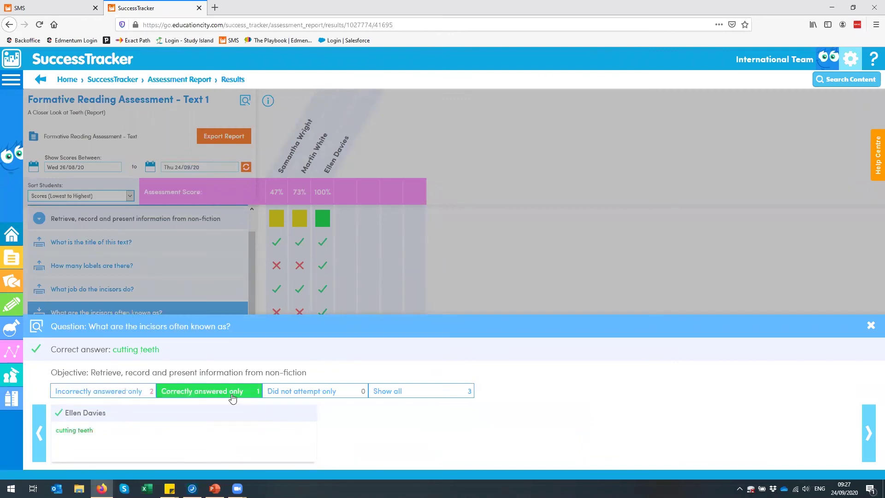
{"action": "left_click", "coordinate": [107, 395]}
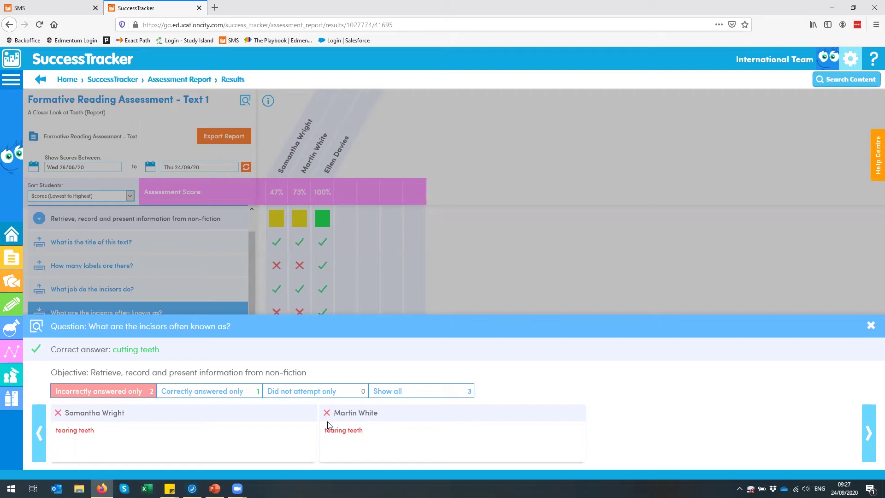
{"action": "left_click_drag", "start_coordinate": [91, 372], "coordinate": [217, 372]}
{"action": "left_click", "coordinate": [221, 373]}
{"action": "left_click", "coordinate": [705, 330]}
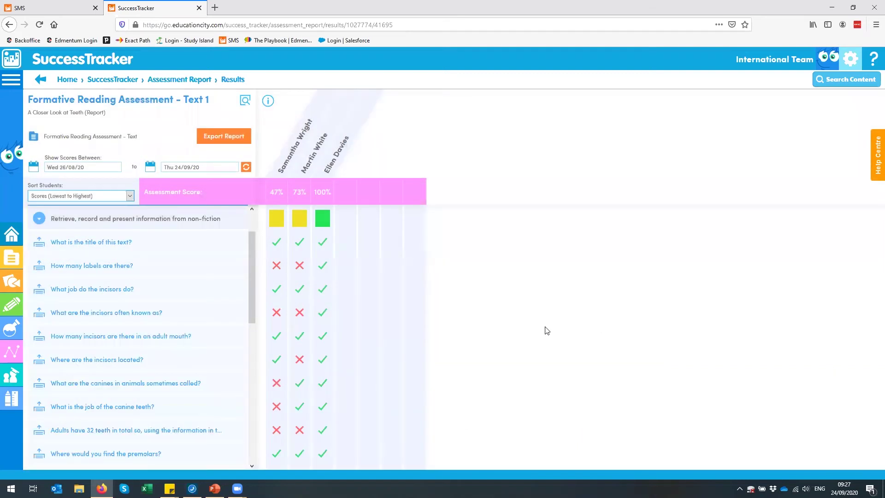
Collapse the non-fiction retrieval objective's questions and review the results across the Reading and Writing objectives.
{"action": "left_click", "coordinate": [159, 220]}
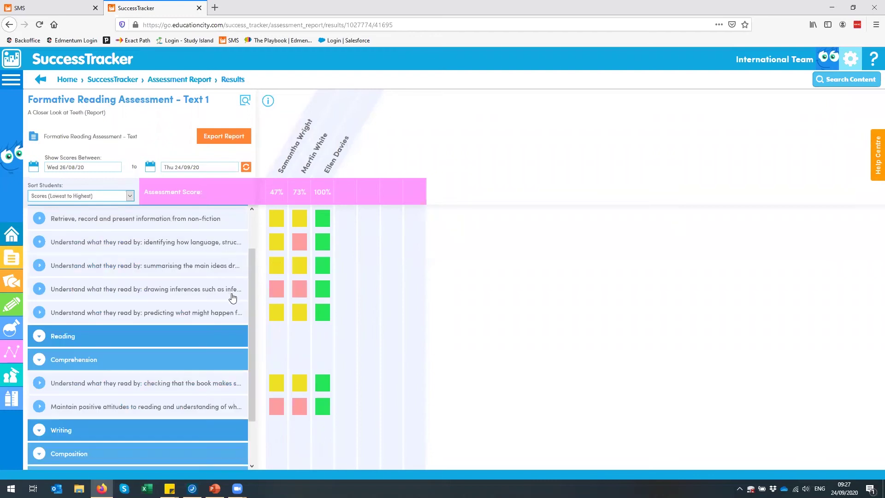
{"action": "scroll", "coordinate": [240, 341], "scroll_direction": "down", "scroll_amount": 1}
{"action": "scroll", "coordinate": [241, 344], "scroll_direction": "up", "scroll_amount": 2}
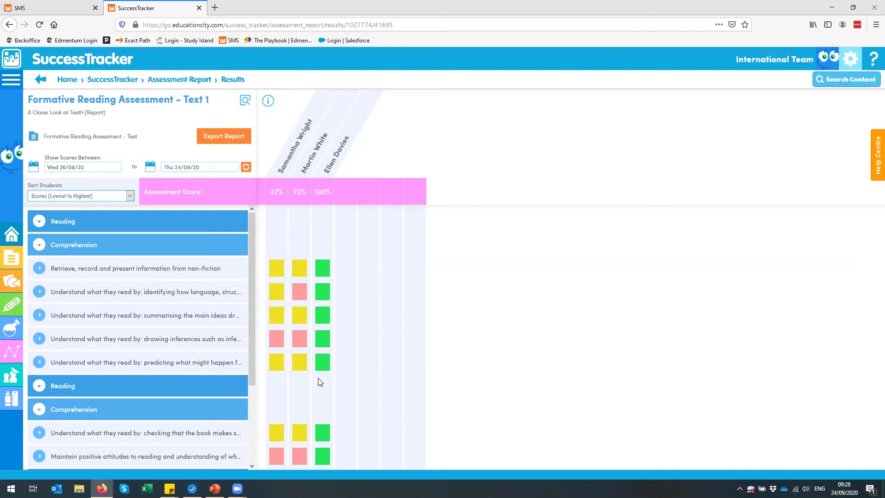
{"action": "scroll", "coordinate": [305, 297], "scroll_direction": "down", "scroll_amount": 3}
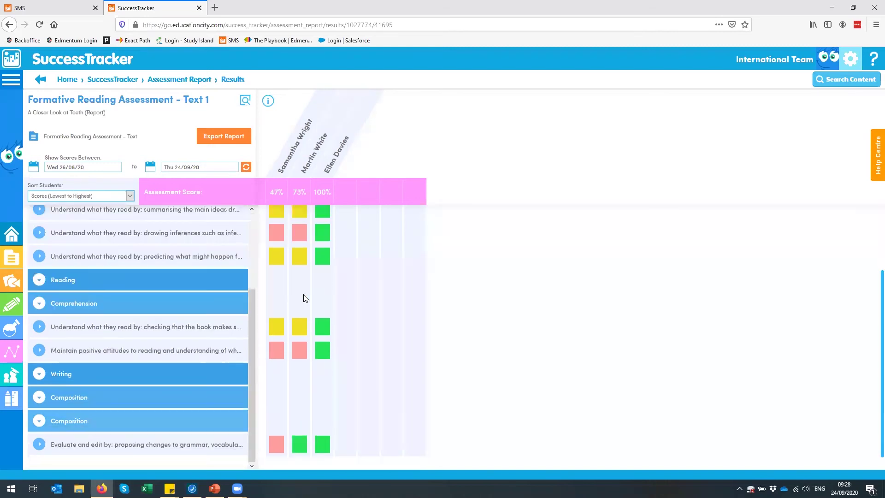
{"action": "scroll", "coordinate": [308, 314], "scroll_direction": "up", "scroll_amount": 3}
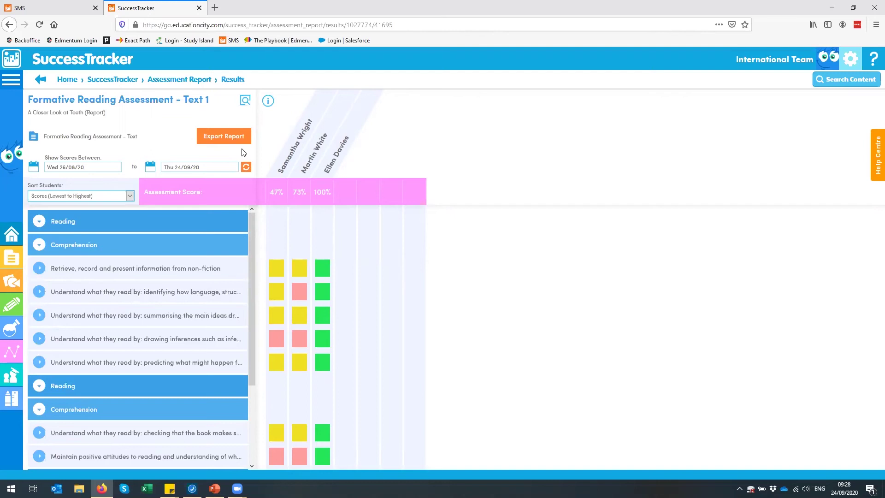
Leave the assessment report and find student scores for all classes from 13/09/20 to 24/09/20.
{"action": "left_click", "coordinate": [41, 81]}
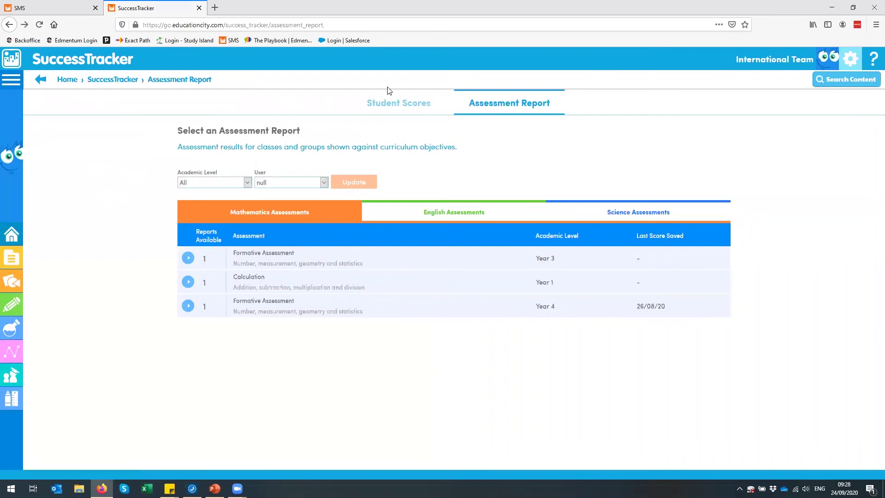
{"action": "left_click", "coordinate": [392, 103]}
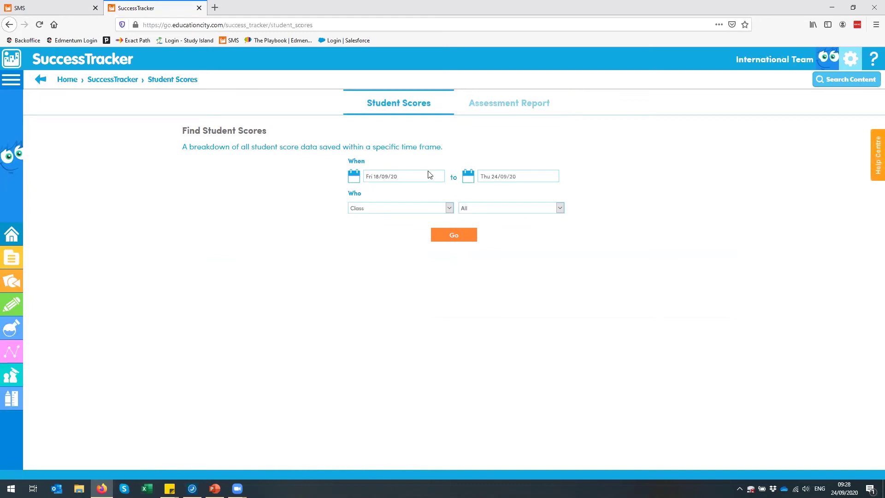
{"action": "left_click", "coordinate": [400, 180]}
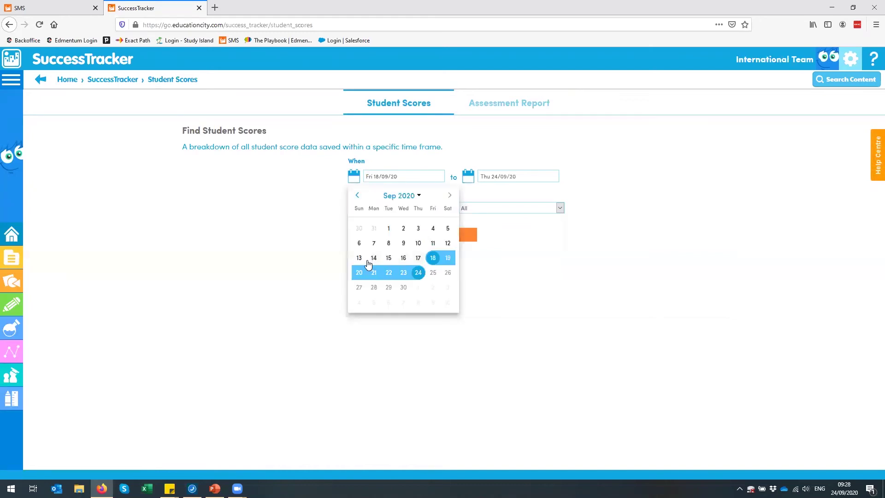
{"action": "left_click", "coordinate": [361, 261]}
{"action": "left_click", "coordinate": [471, 235]}
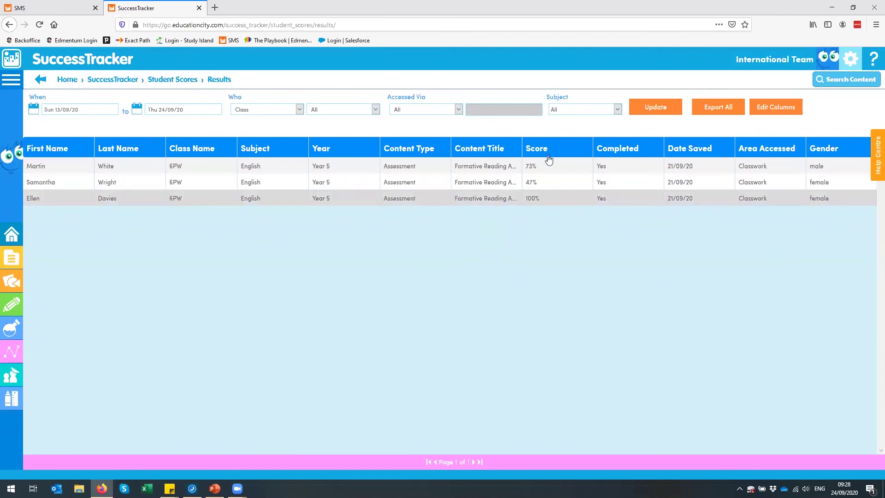
Review the question-by-question results of the student who scored 47% in the reading assessment, and return to the homepage.
{"action": "left_click", "coordinate": [548, 181]}
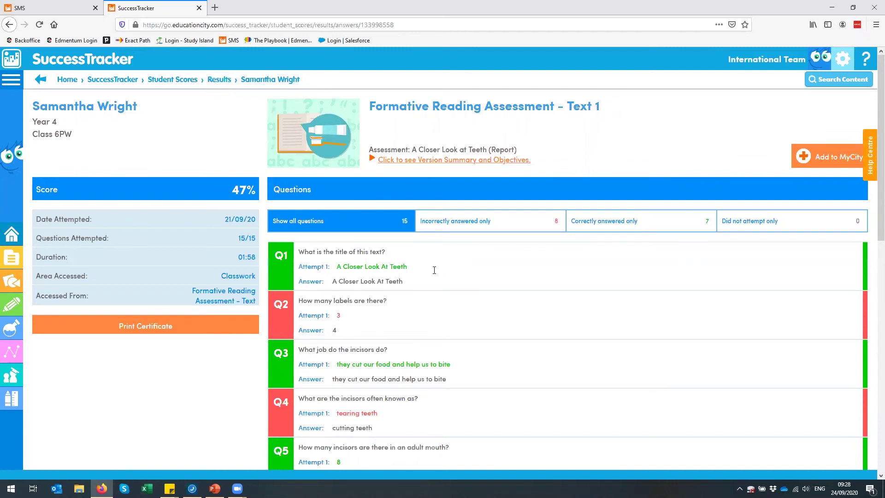
{"action": "scroll", "coordinate": [442, 267], "scroll_direction": "down", "scroll_amount": 2}
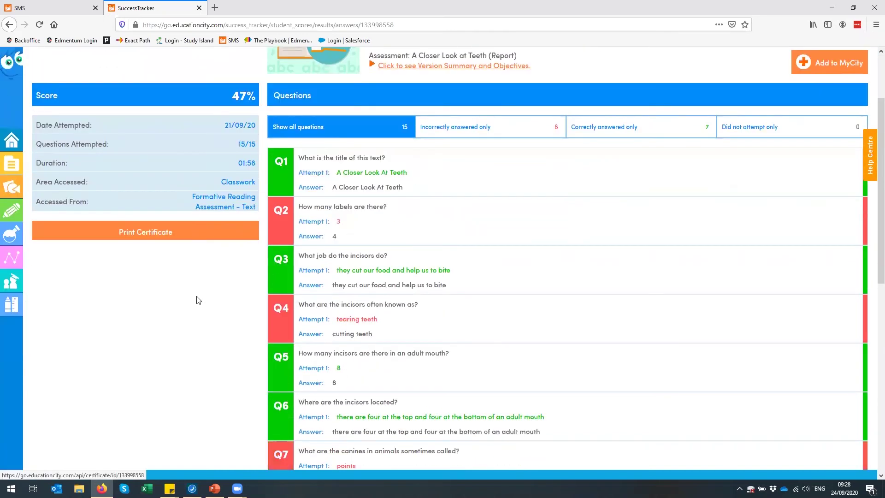
{"action": "scroll", "coordinate": [197, 297], "scroll_direction": "up", "scroll_amount": 2}
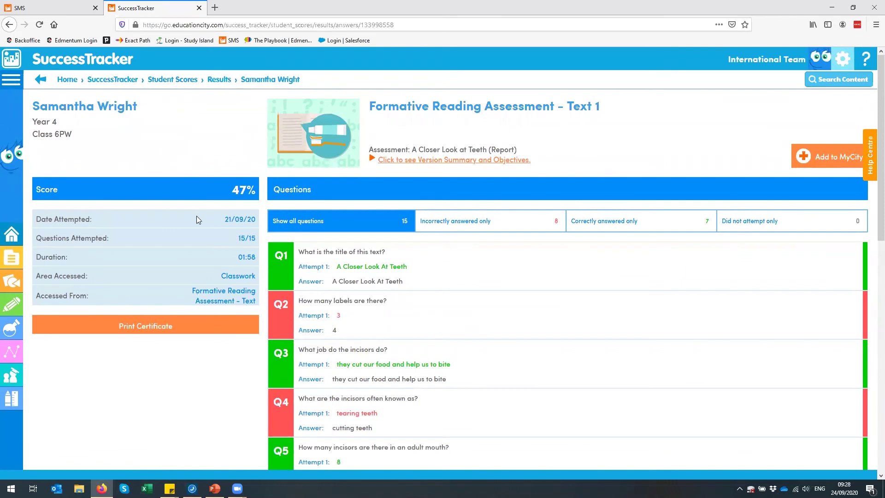
{"action": "left_click", "coordinate": [65, 80]}
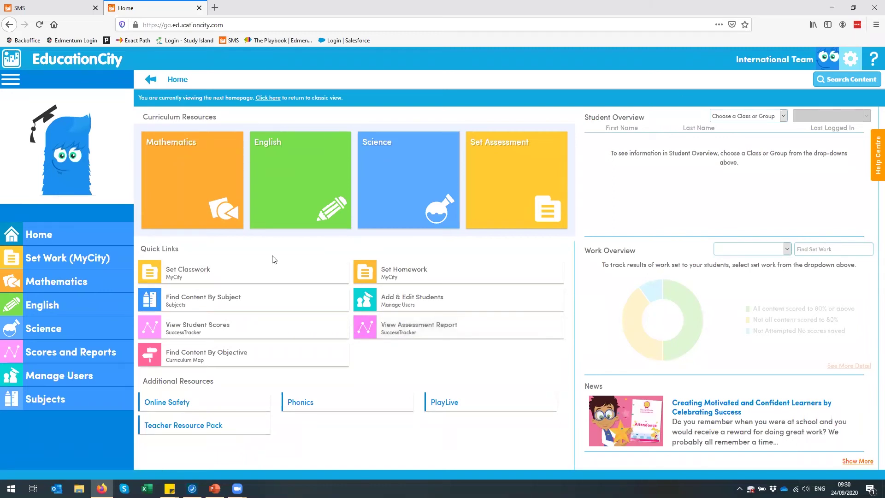
Find content by subject and open the Phonics resources for English F2.
{"action": "left_click", "coordinate": [326, 190]}
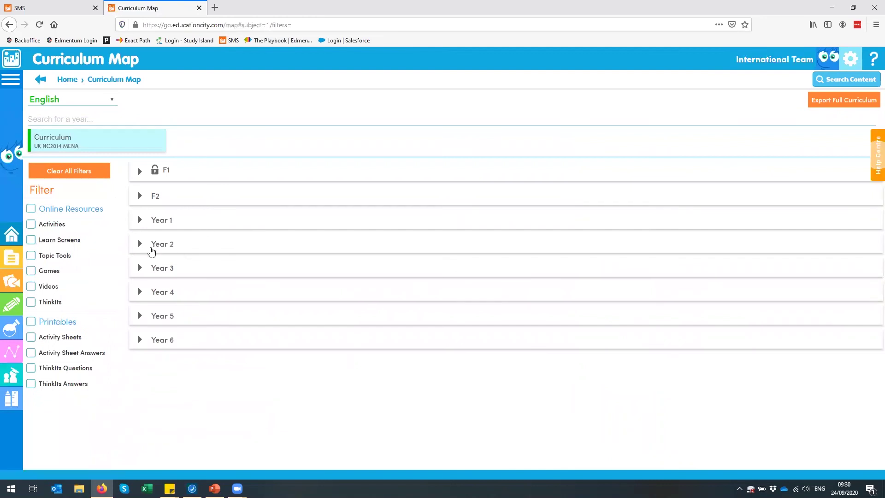
{"action": "left_click", "coordinate": [67, 80]}
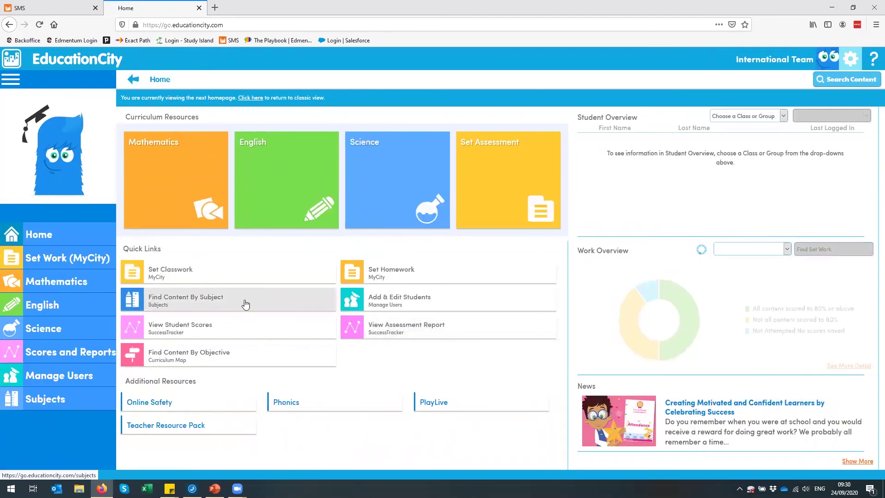
{"action": "left_click", "coordinate": [245, 303]}
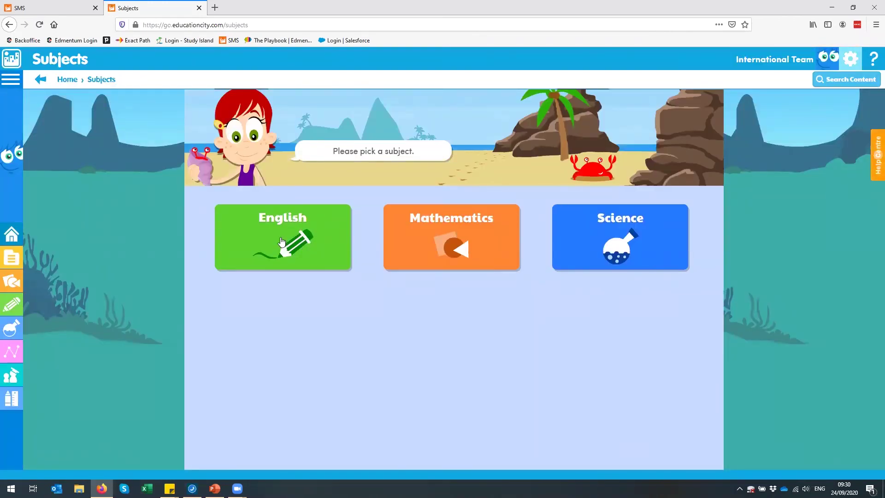
{"action": "left_click", "coordinate": [279, 265]}
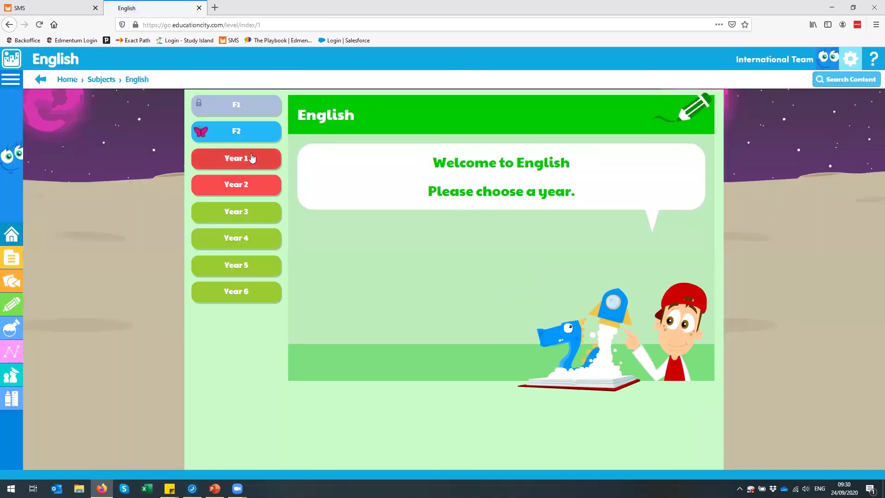
{"action": "left_click", "coordinate": [251, 133]}
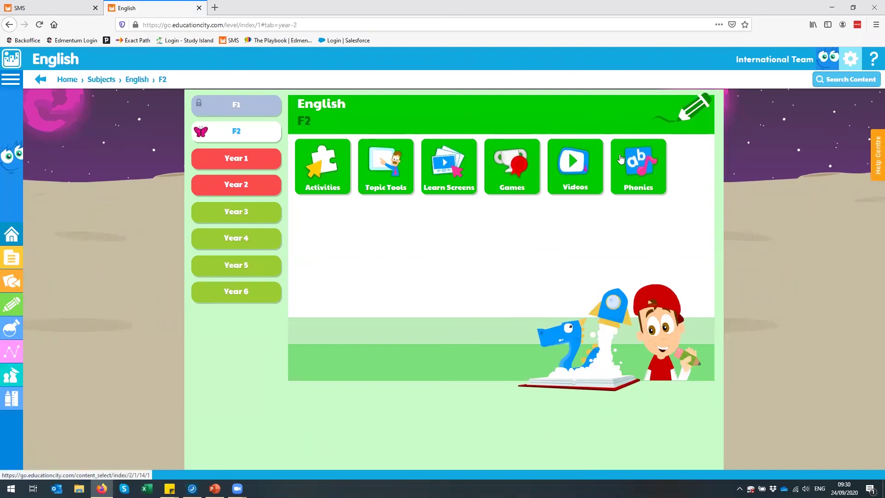
{"action": "left_click", "coordinate": [649, 189]}
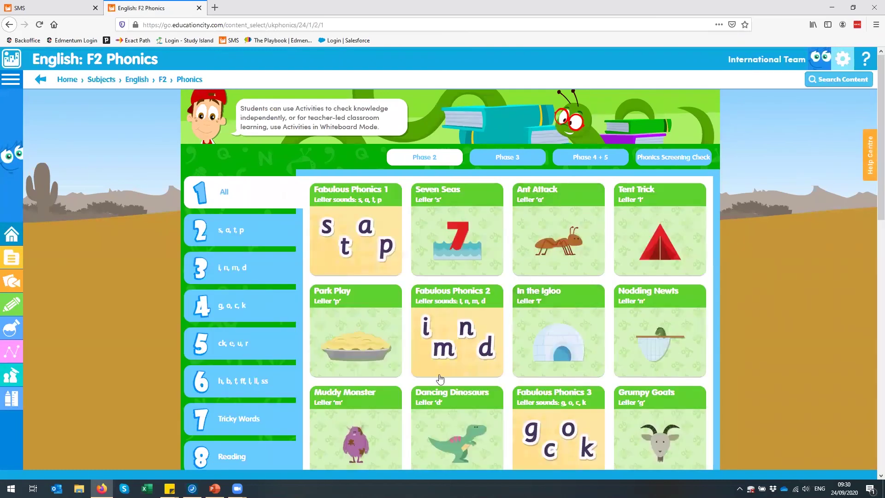
Open the Seven Seas letter 's' phonics activity in Whiteboard Mode and start it.
{"action": "left_click", "coordinate": [487, 238]}
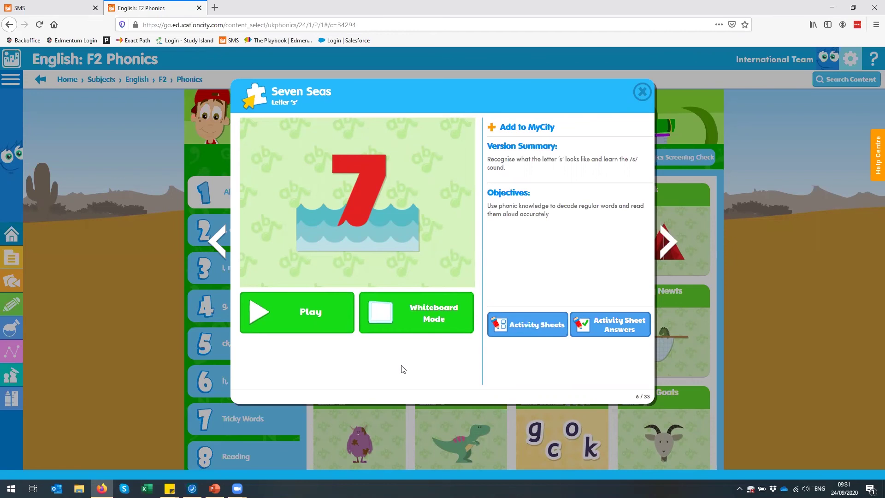
{"action": "left_click", "coordinate": [463, 322]}
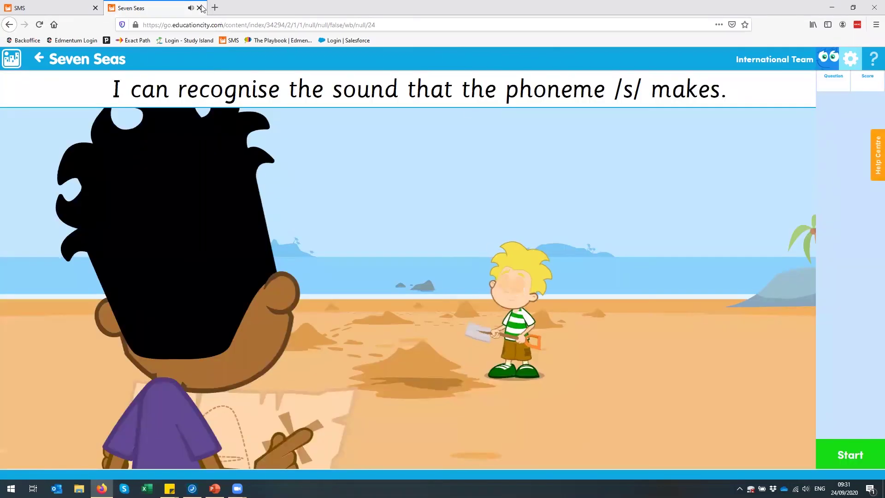
{"action": "left_click", "coordinate": [843, 462]}
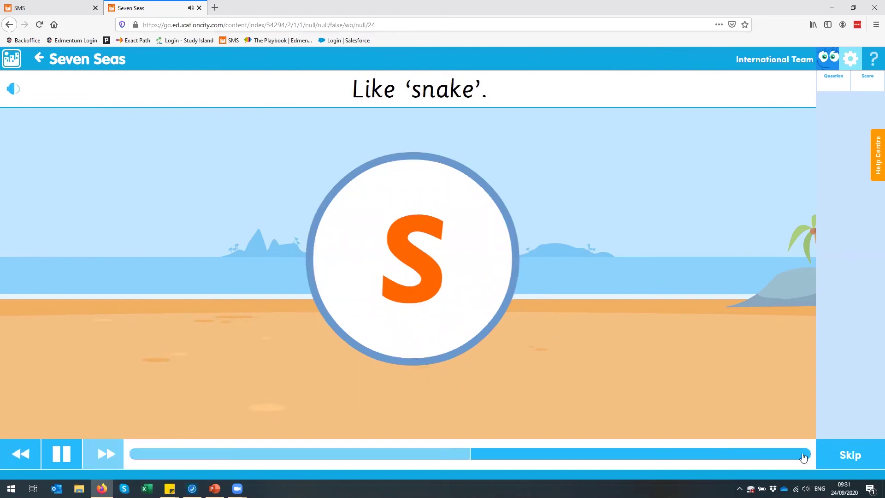
Skip the introduction, listen to the object sounds, select the snake as an /s/ word and continue the question.
{"action": "left_click", "coordinate": [858, 455]}
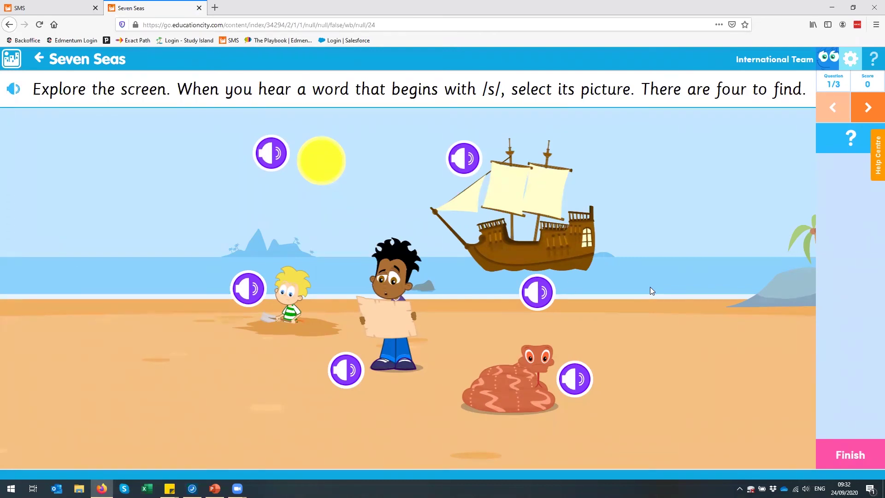
{"action": "left_click", "coordinate": [538, 299]}
{"action": "left_click", "coordinate": [580, 382]}
{"action": "left_click", "coordinate": [509, 381]}
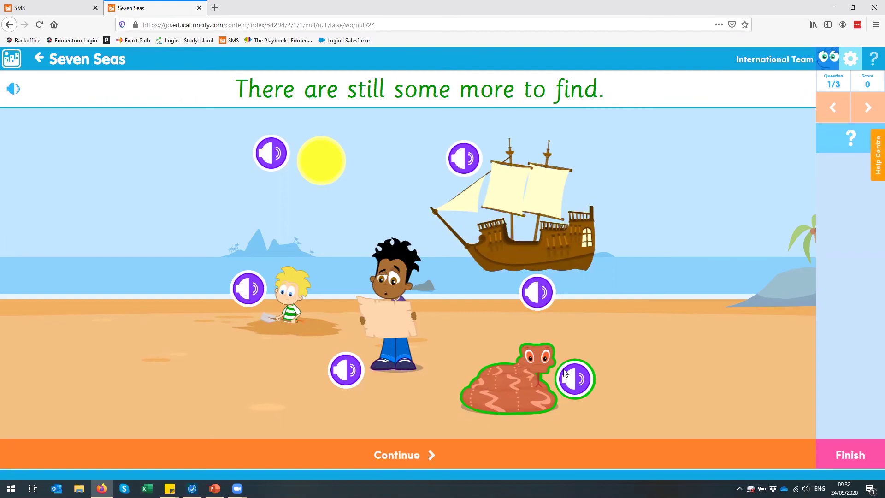
{"action": "left_click", "coordinate": [411, 446]}
Select the digging boy, the sun and the ship's sail as /s/ words, and continue to question 2.
{"action": "left_click", "coordinate": [348, 371]}
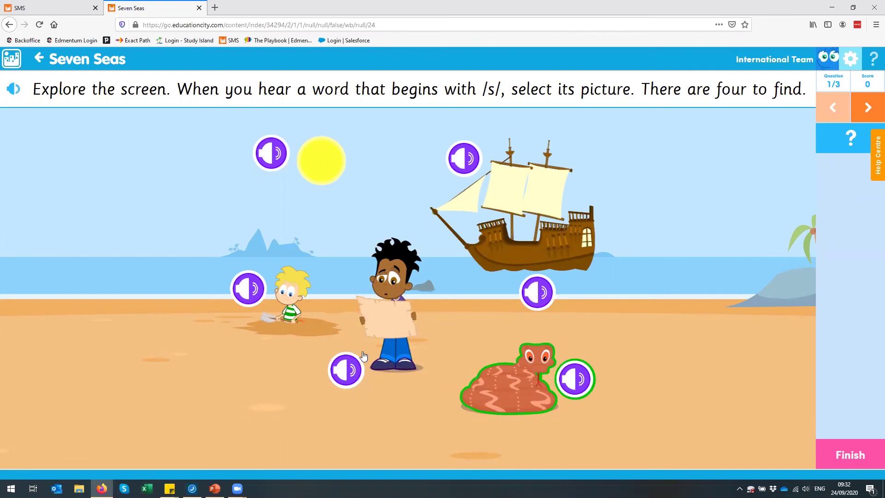
{"action": "left_click", "coordinate": [253, 289]}
{"action": "left_click", "coordinate": [294, 300]}
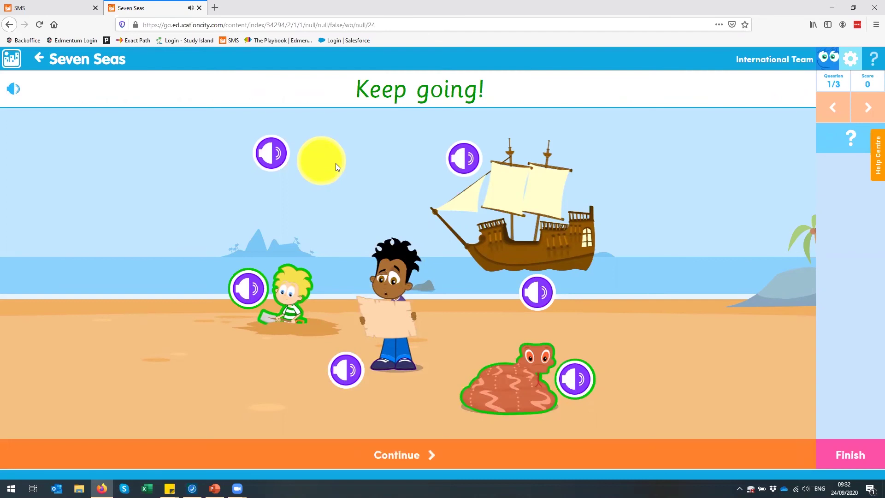
{"action": "left_click", "coordinate": [425, 454]}
{"action": "left_click", "coordinate": [338, 160]}
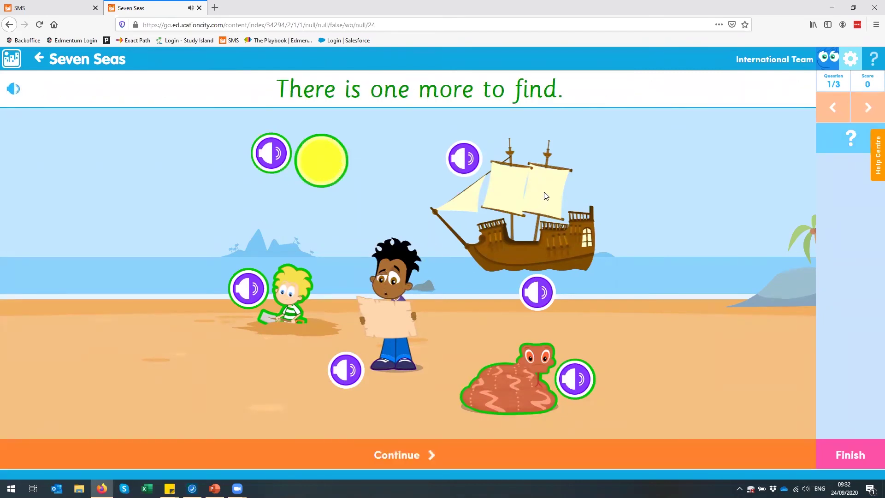
{"action": "left_click", "coordinate": [410, 457]}
{"action": "left_click", "coordinate": [546, 191]}
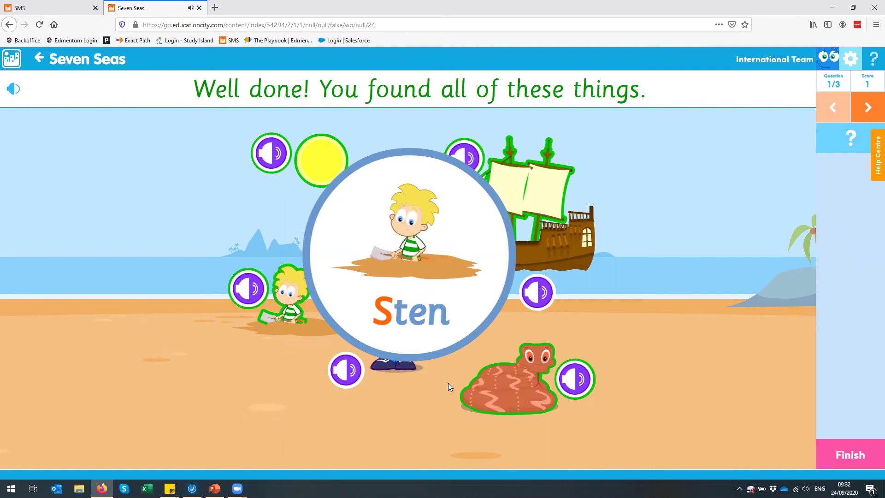
{"action": "left_click", "coordinate": [417, 467]}
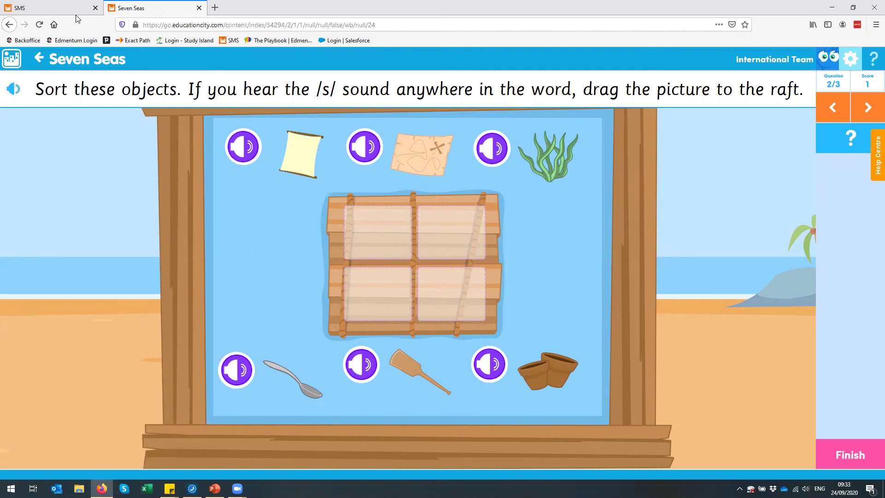
Leave the activity and review the Seven Seas activity sheet answers.
{"action": "left_click", "coordinate": [40, 62]}
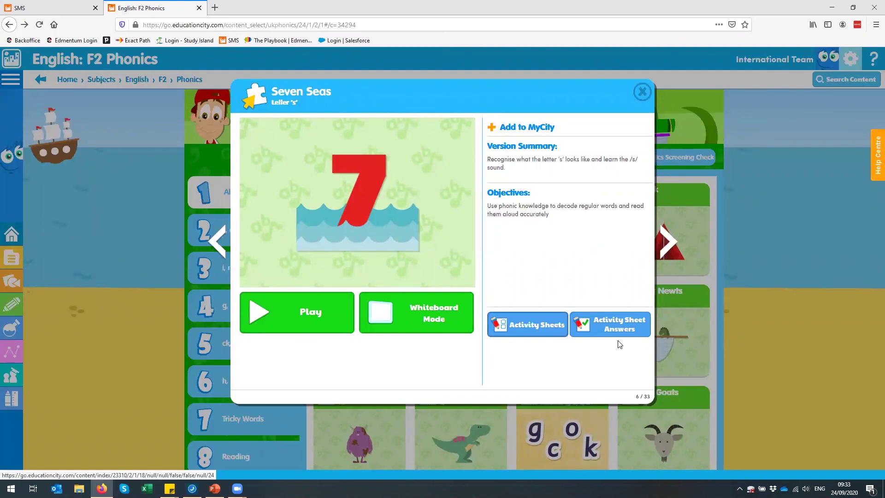
{"action": "left_click", "coordinate": [613, 332]}
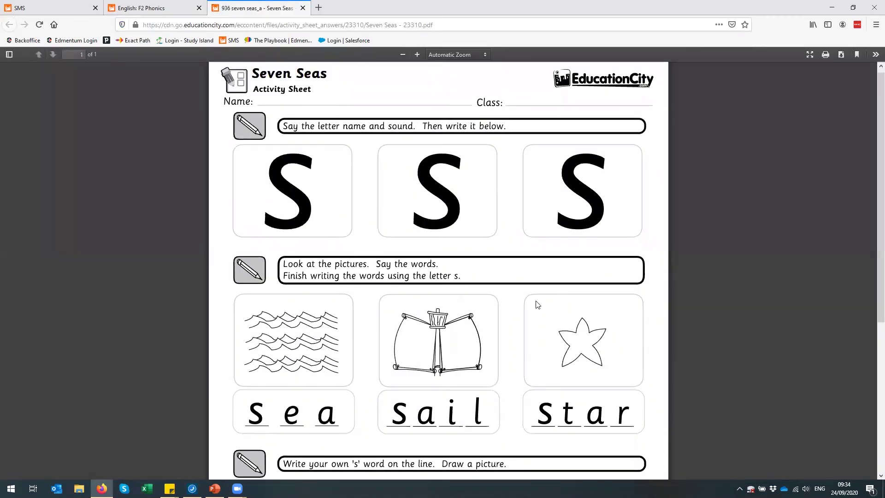
{"action": "scroll", "coordinate": [521, 296], "scroll_direction": "down", "scroll_amount": 3}
{"action": "scroll", "coordinate": [518, 295], "scroll_direction": "up", "scroll_amount": 2}
{"action": "scroll", "coordinate": [517, 294], "scroll_direction": "up", "scroll_amount": 2}
{"action": "scroll", "coordinate": [395, 229], "scroll_direction": "down", "scroll_amount": 2}
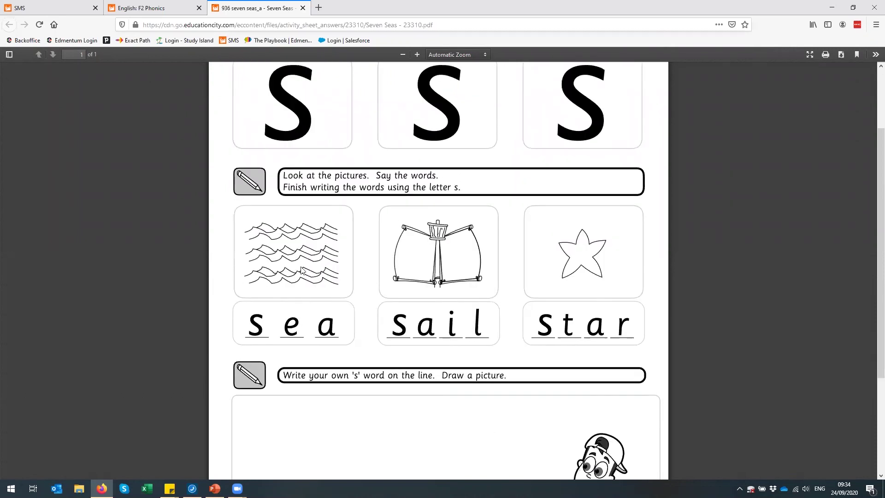
Return to the Seven Seas details and review the blank pupil activity sheet.
{"action": "left_click", "coordinate": [150, 5]}
{"action": "left_click", "coordinate": [523, 328]}
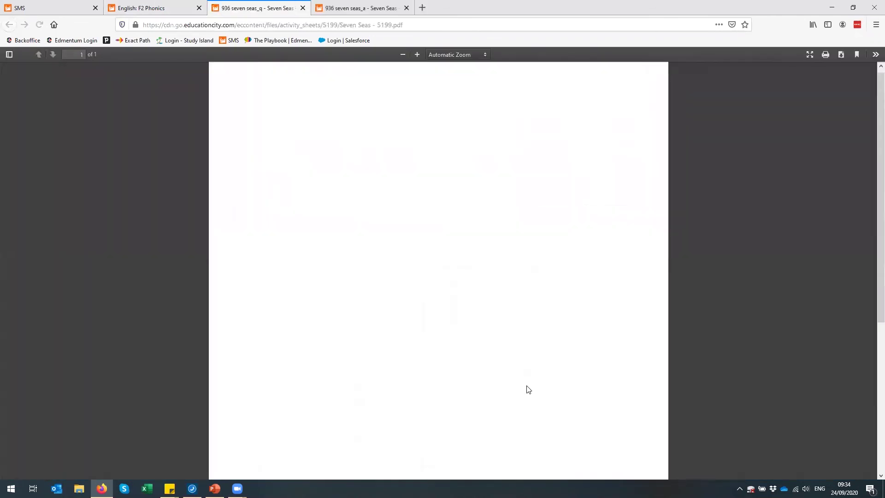
{"action": "scroll", "coordinate": [531, 388], "scroll_direction": "down", "scroll_amount": 2}
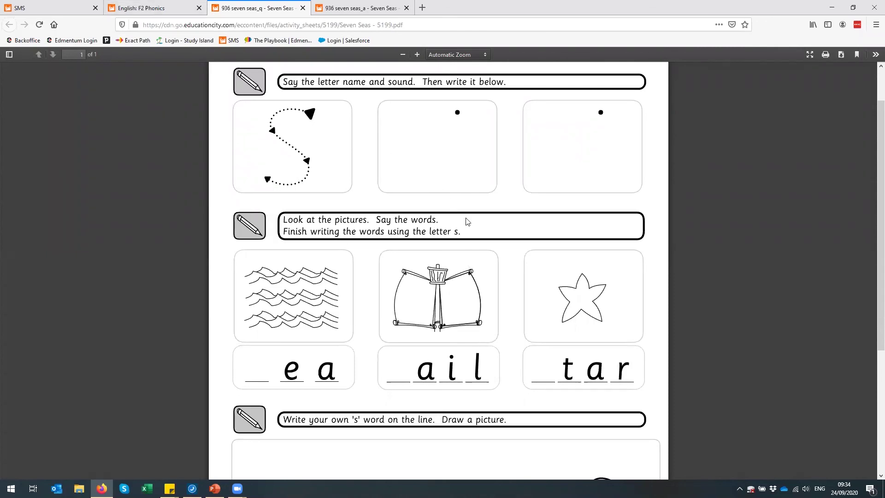
{"action": "scroll", "coordinate": [500, 239], "scroll_direction": "up", "scroll_amount": 2}
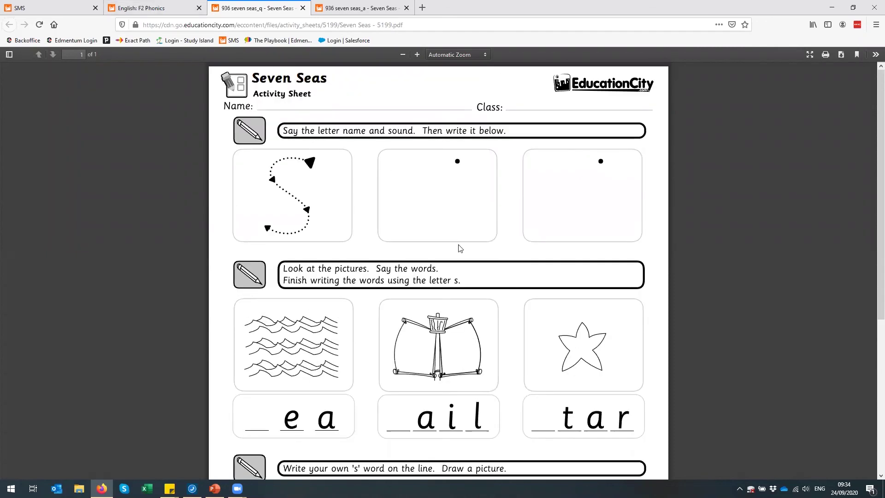
Close the Seven Seas details in F2 Phonics and go back to the homepage.
{"action": "left_click", "coordinate": [141, 9]}
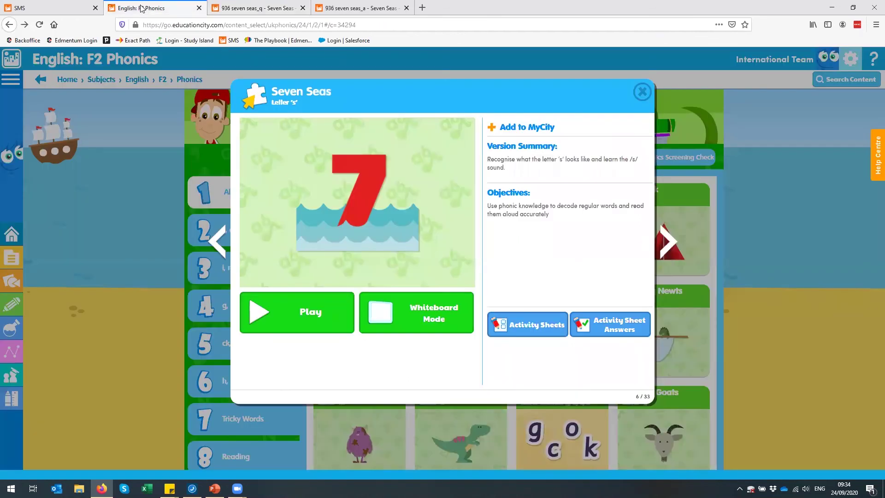
{"action": "left_click", "coordinate": [641, 99]}
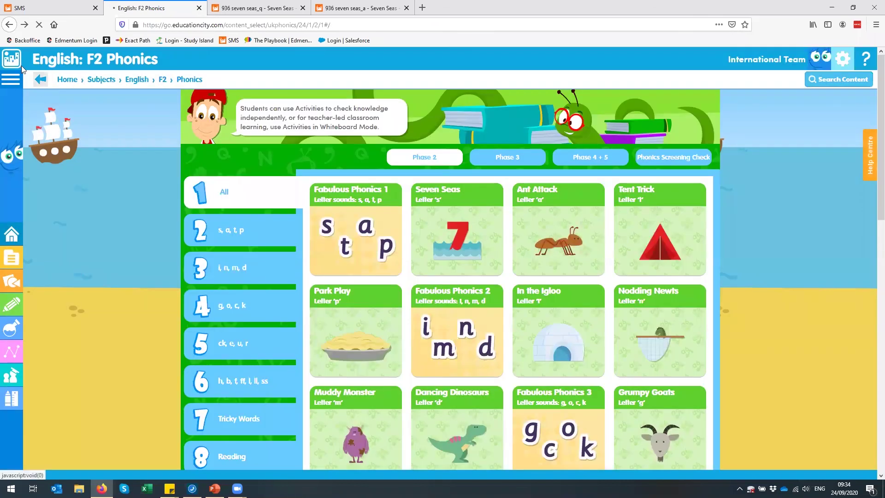
{"action": "left_click", "coordinate": [14, 60]}
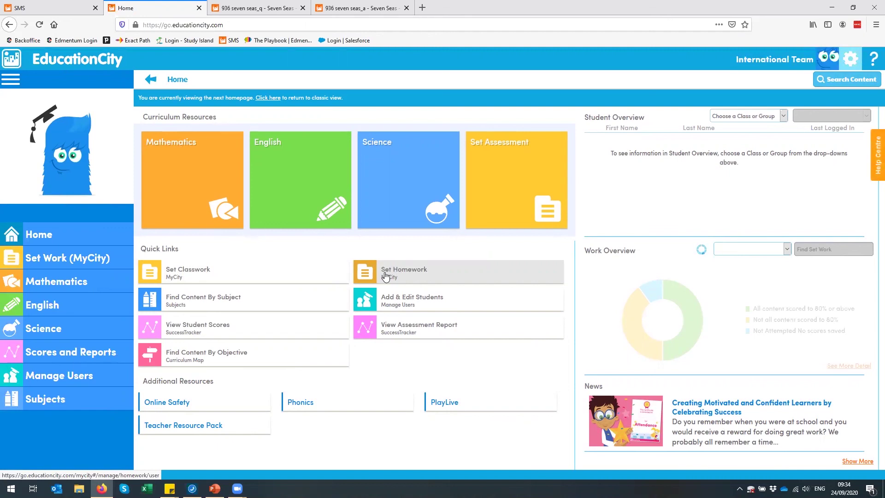
Open the homework area of MyCity and view the content of the "english" homework.
{"action": "left_click", "coordinate": [386, 275]}
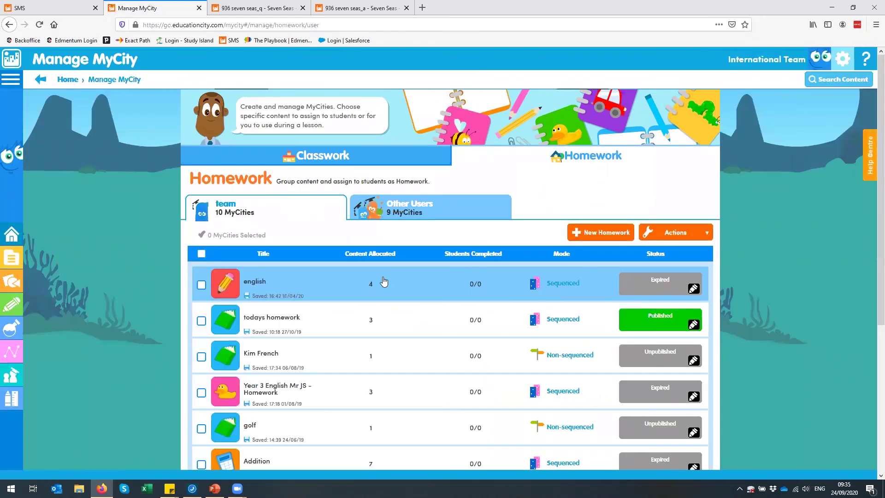
{"action": "left_click", "coordinate": [388, 275]}
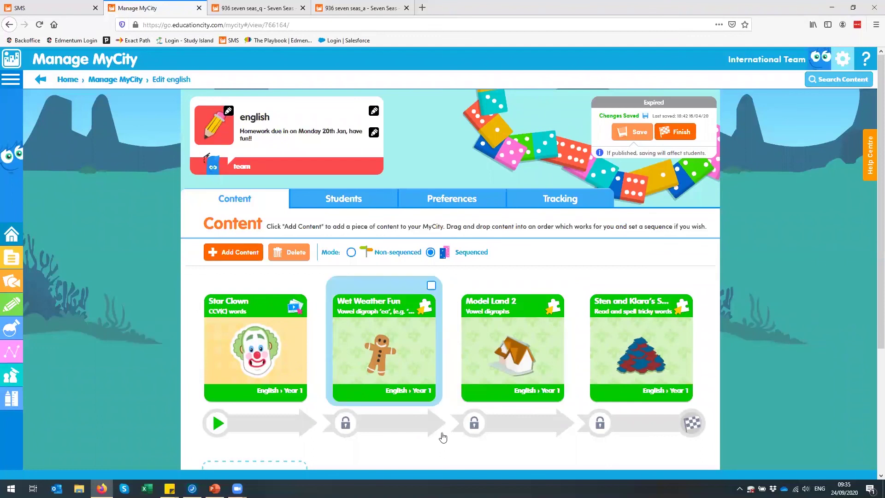
{"action": "scroll", "coordinate": [428, 419], "scroll_direction": "down", "scroll_amount": 1}
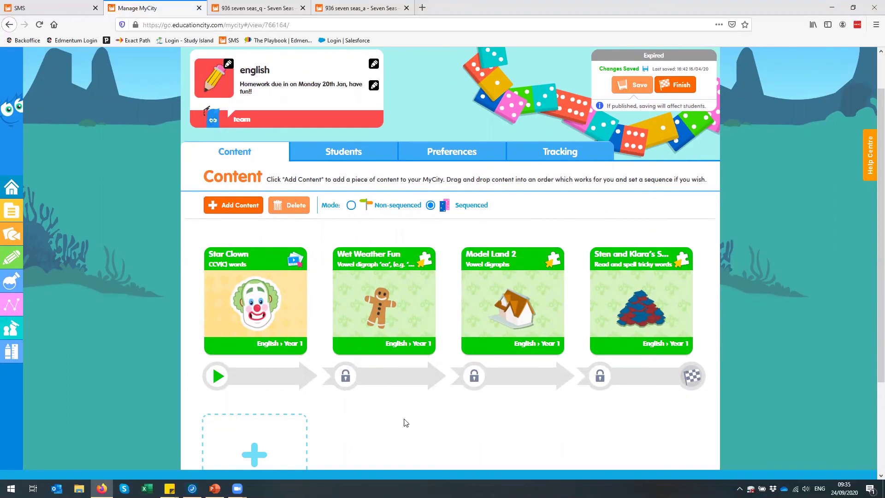
Look through the homework's student assignment lists by group and by class, and view its publishing preferences.
{"action": "left_click", "coordinate": [348, 155]}
{"action": "left_click", "coordinate": [358, 230]}
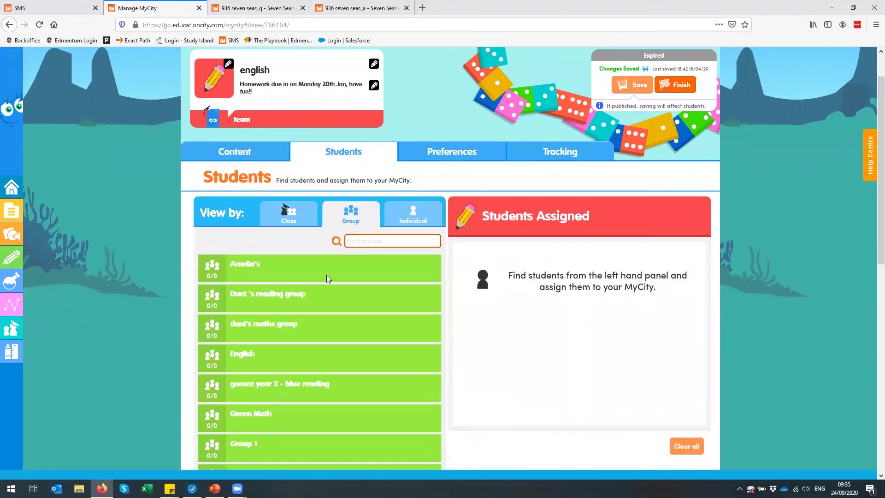
{"action": "left_click", "coordinate": [305, 213]}
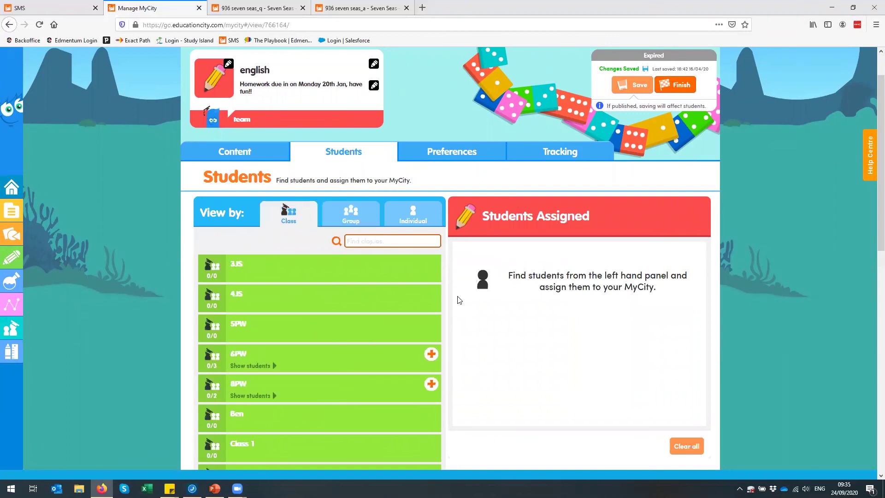
{"action": "left_click", "coordinate": [471, 154]}
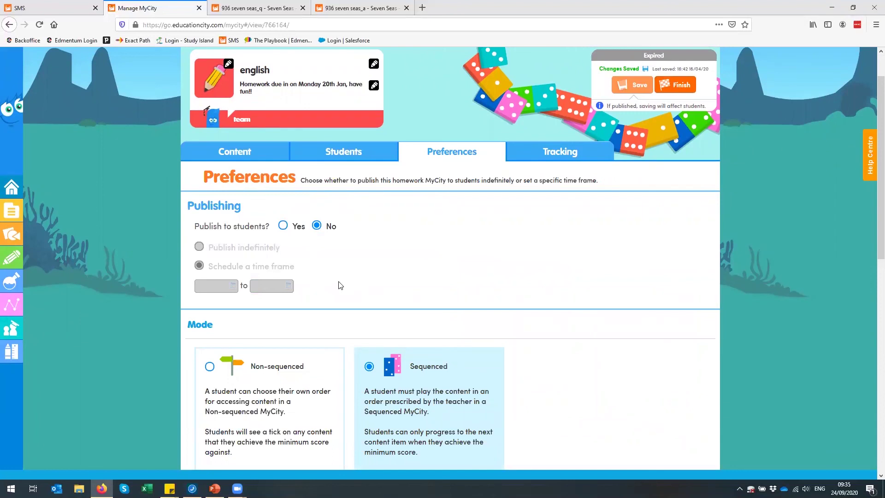
Switch the "english" homework's content mode to Non-sequenced.
{"action": "left_click", "coordinate": [251, 156]}
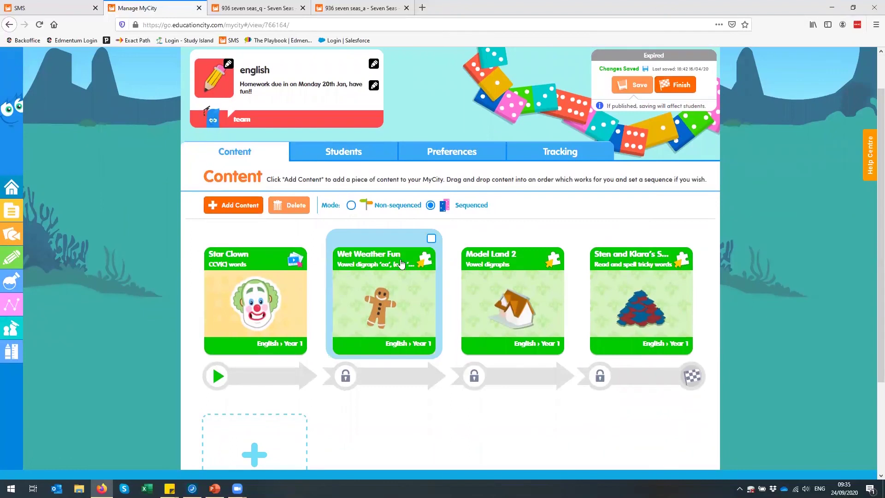
{"action": "left_click", "coordinate": [351, 205]}
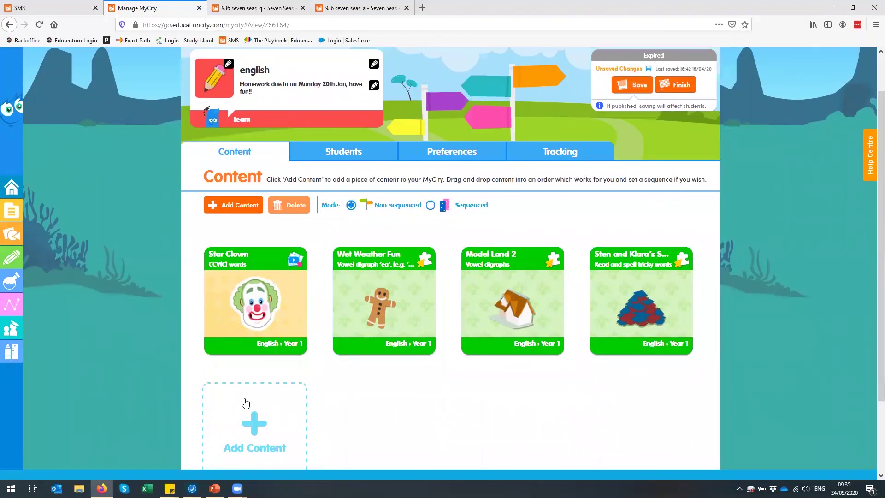
{"action": "scroll", "coordinate": [245, 404], "scroll_direction": "up", "scroll_amount": 2}
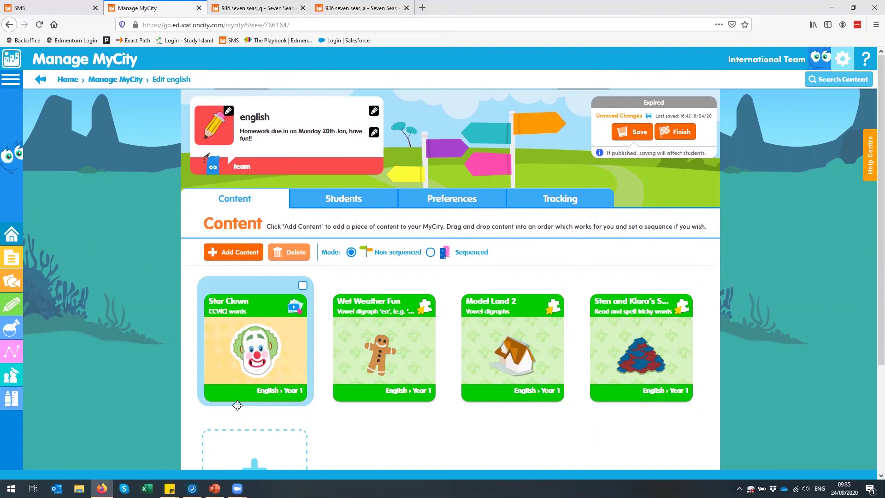
Leave the "english" homework for the homepage without saving its changes.
{"action": "left_click", "coordinate": [67, 79]}
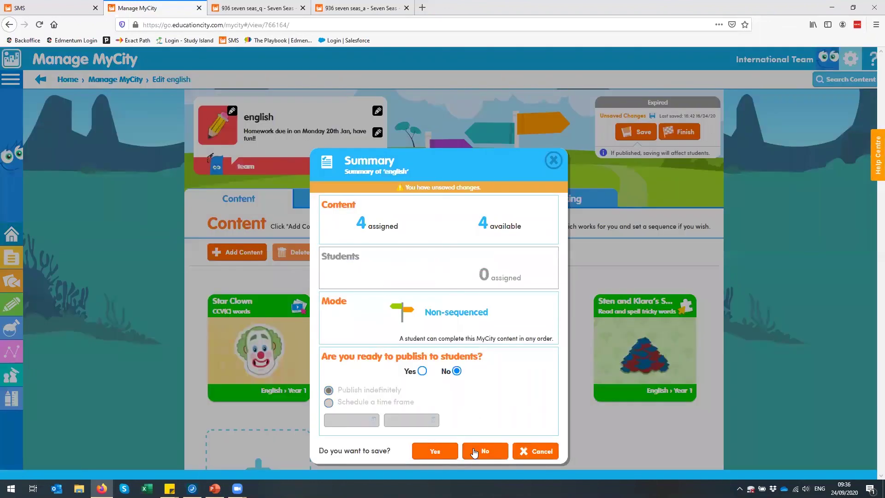
{"action": "left_click", "coordinate": [475, 451]}
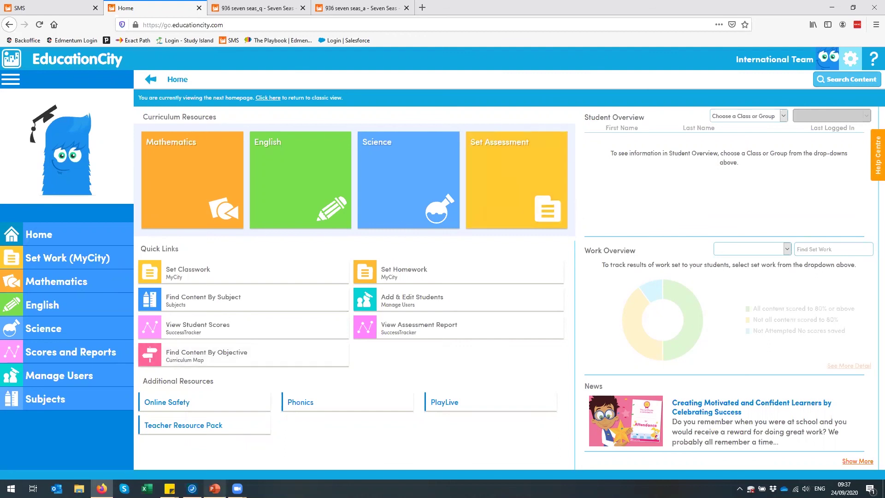
Switch to the EducationCity Presentation in PowerPoint and start the slide show from the "Get in Touch" slide.
{"action": "mouse_move", "coordinate": [214, 488]}
{"action": "left_click", "coordinate": [203, 445]}
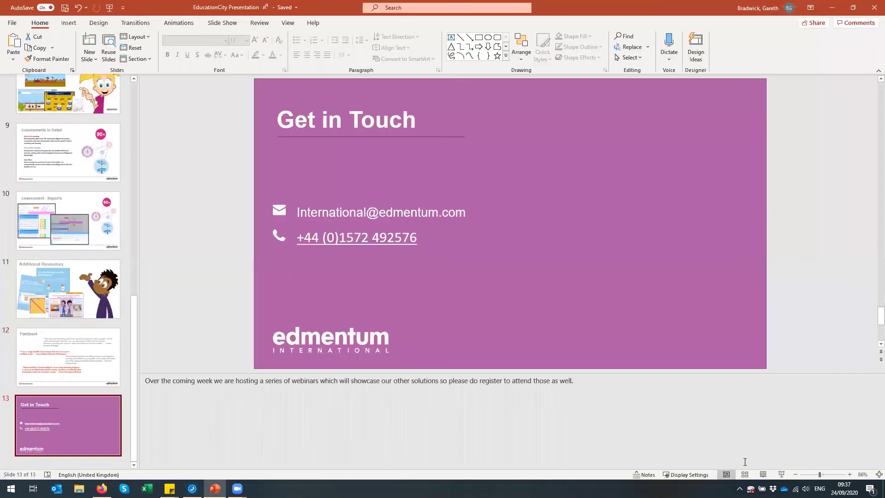
{"action": "left_click", "coordinate": [781, 475]}
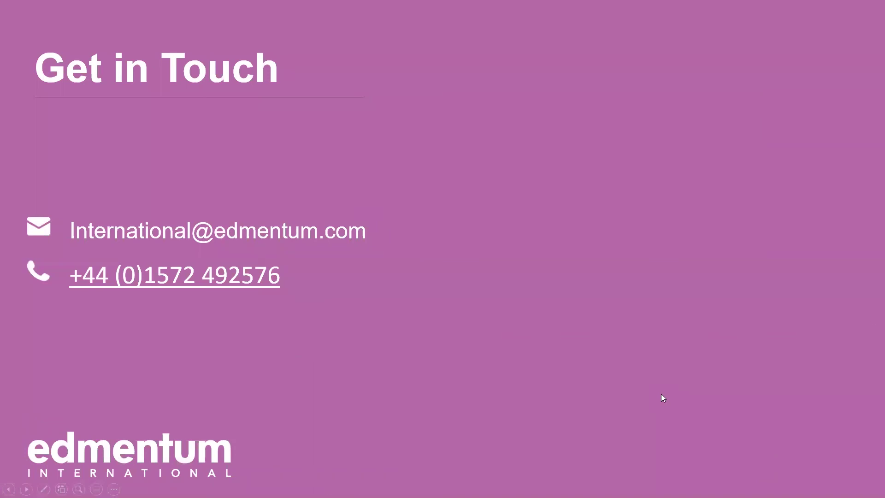